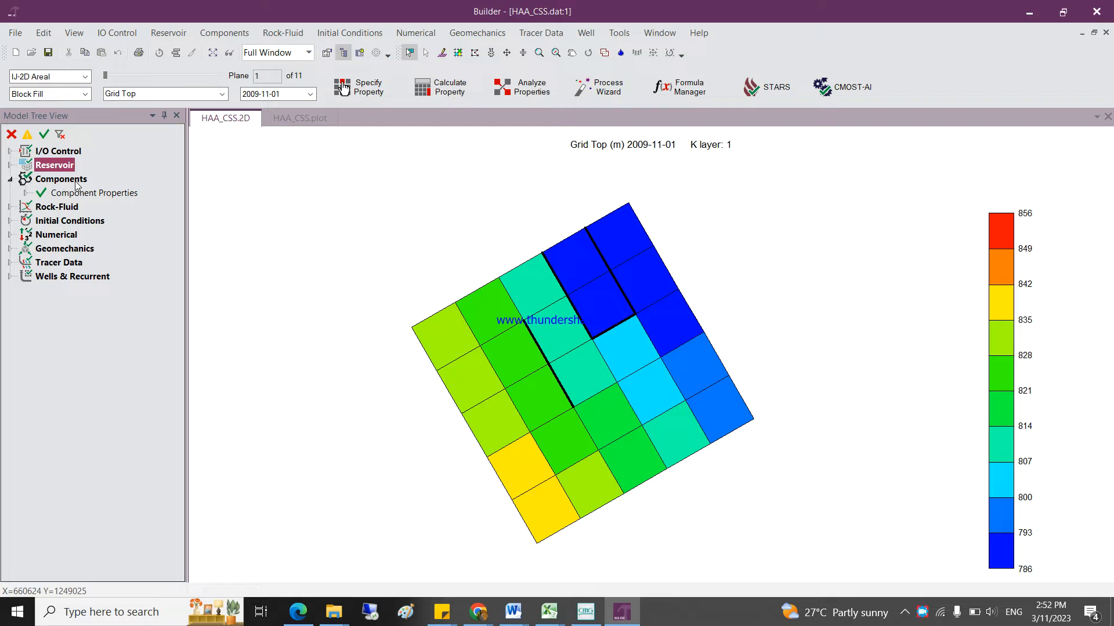
Step: Review the fluid component definitions in the Component and Phase Properties dialog, leaving them as they are
left_click(225, 34)
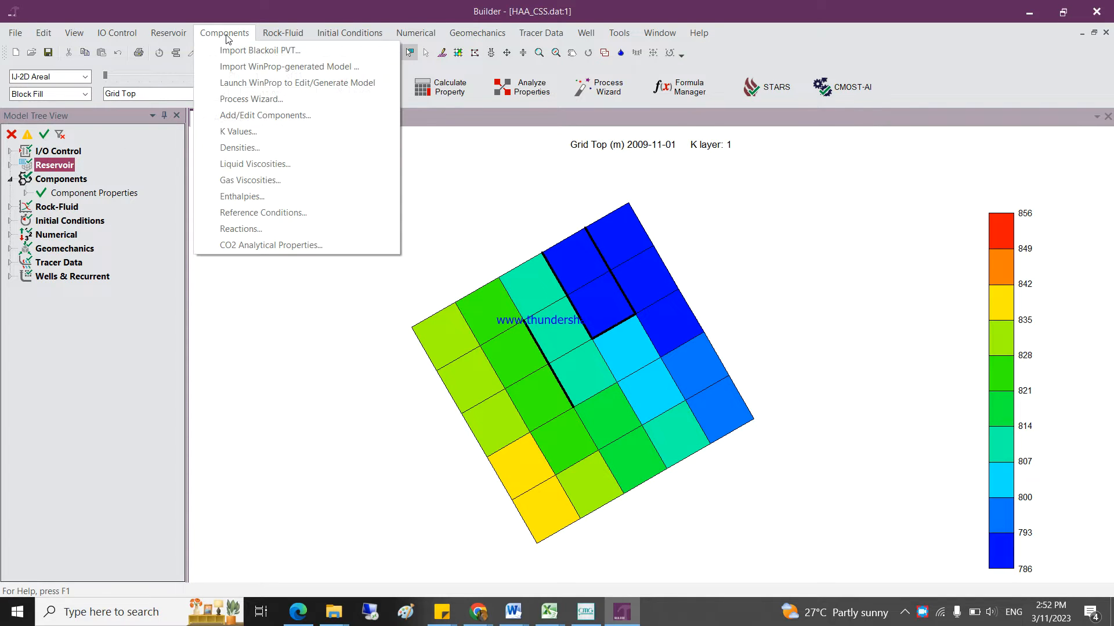
left_click(251, 117)
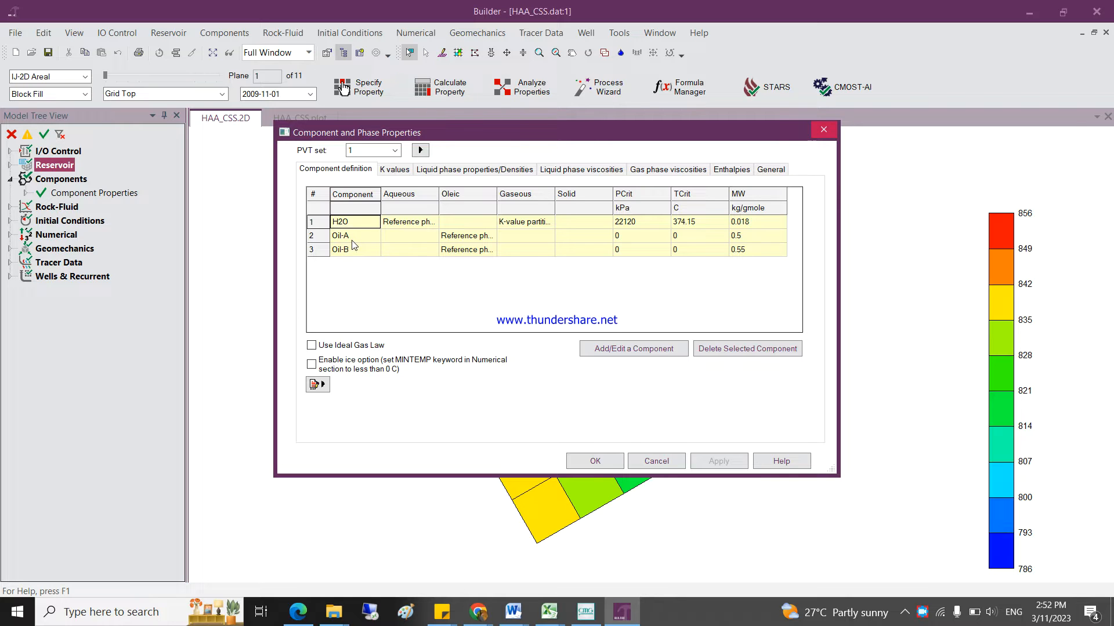
left_click(645, 464)
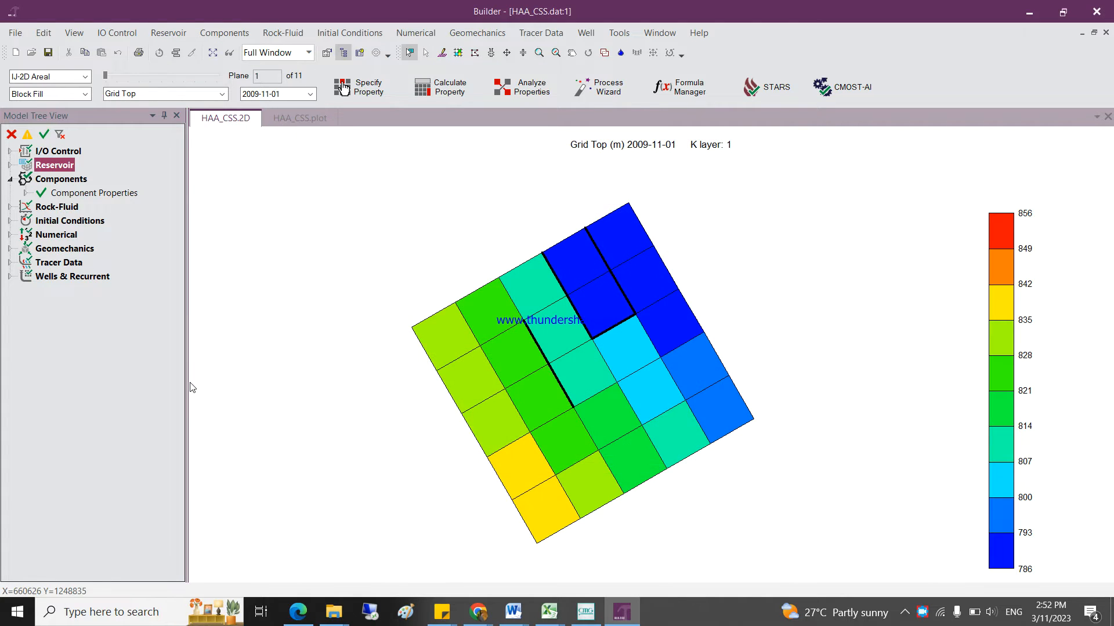
Step: Review the injected fluid composition and stream attributes of well HAA-1_INJ in its well events, leaving them as they are
left_click(9, 278)
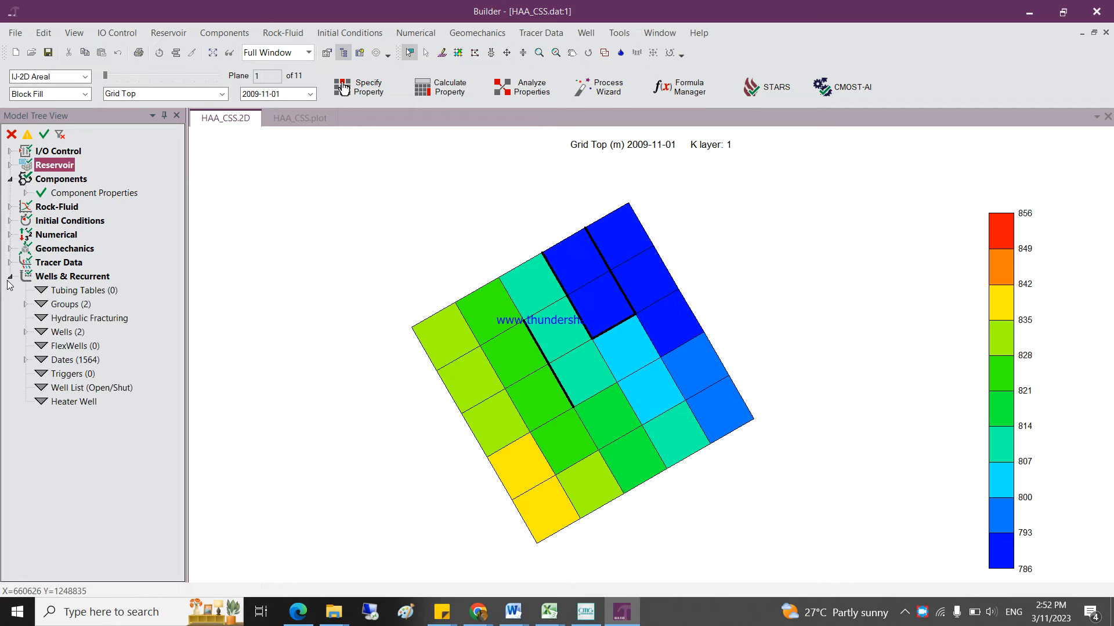
left_click(26, 332)
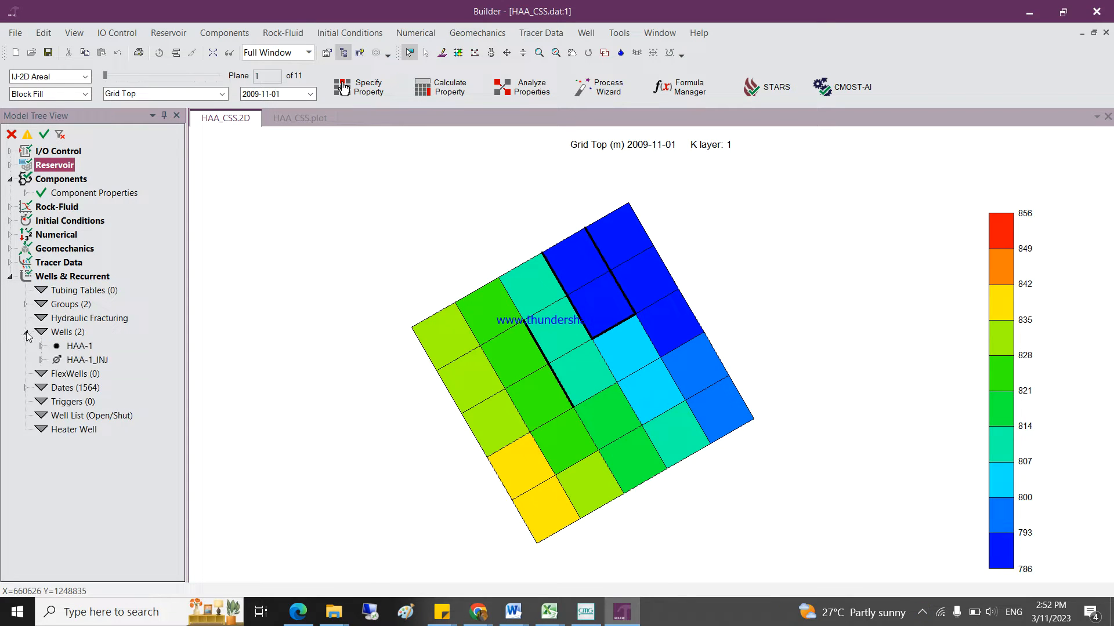
left_click(86, 361)
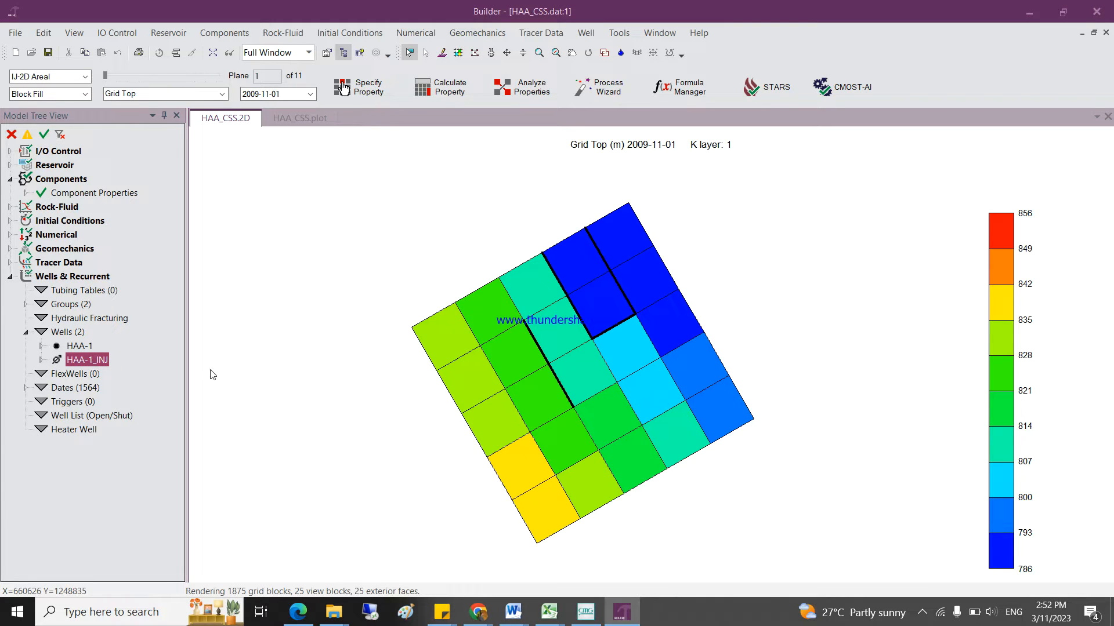
double_click(84, 361)
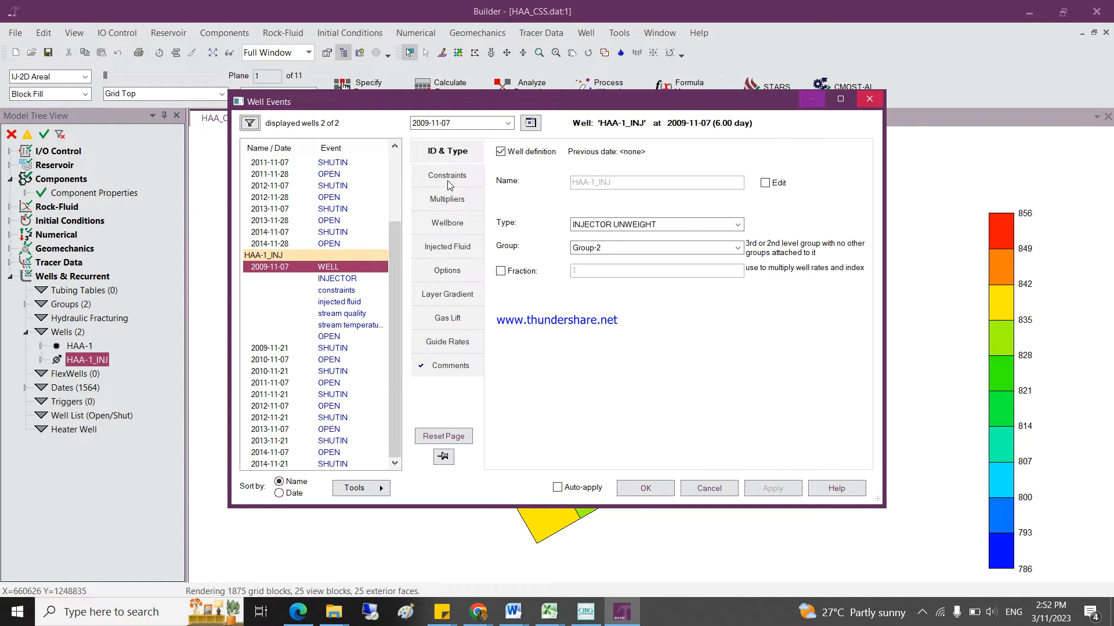
left_click(448, 248)
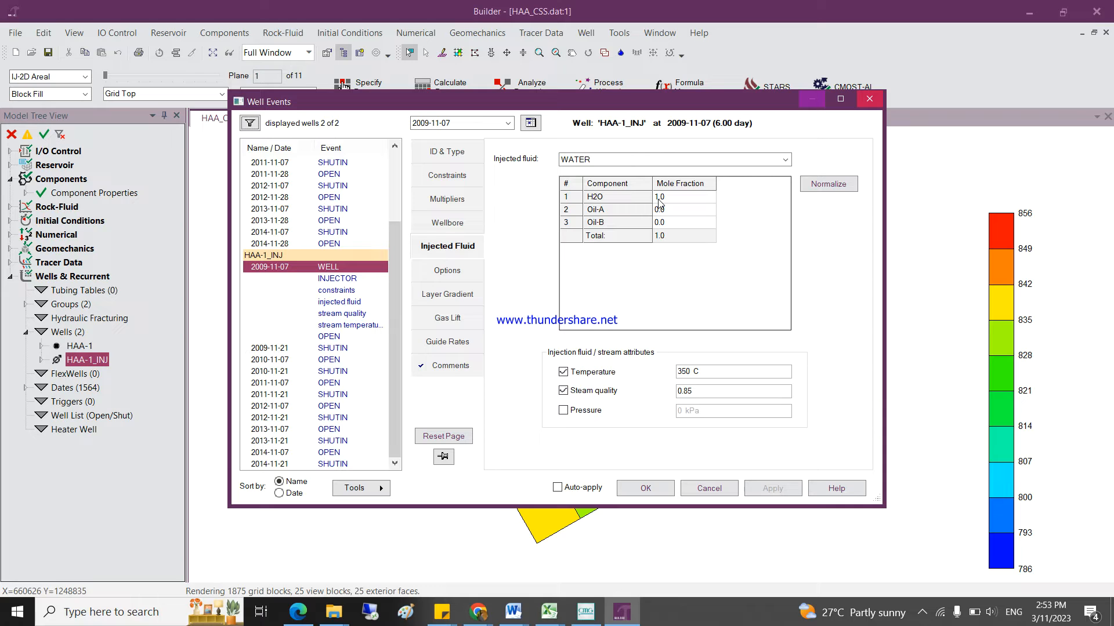
left_click(863, 99)
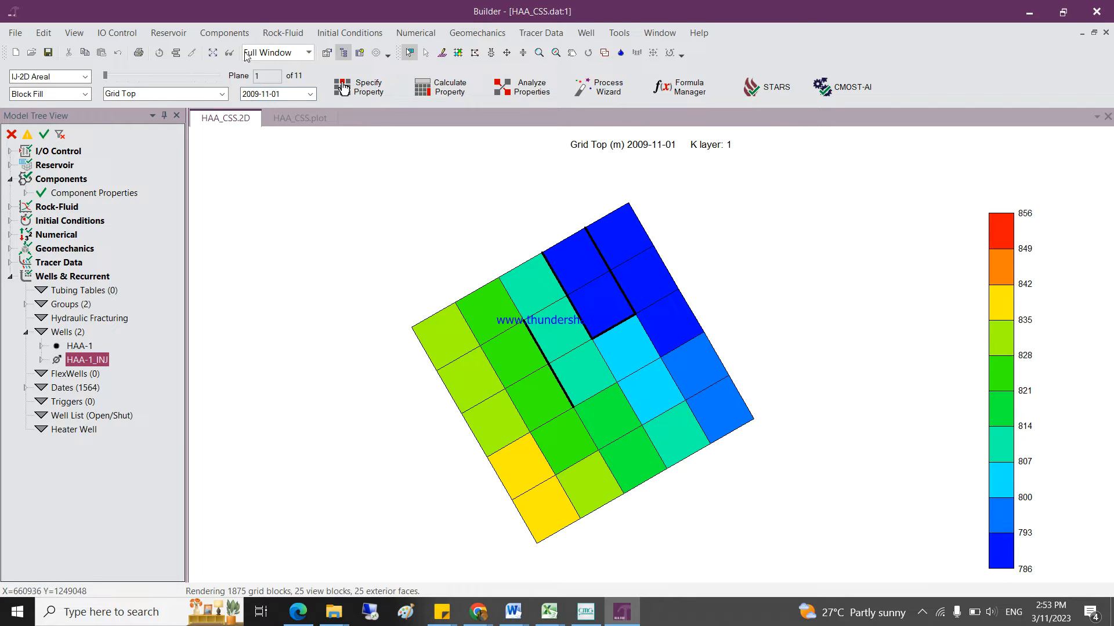
Step: Start a new component definition by choosing CO2 from the component library
left_click(224, 33)
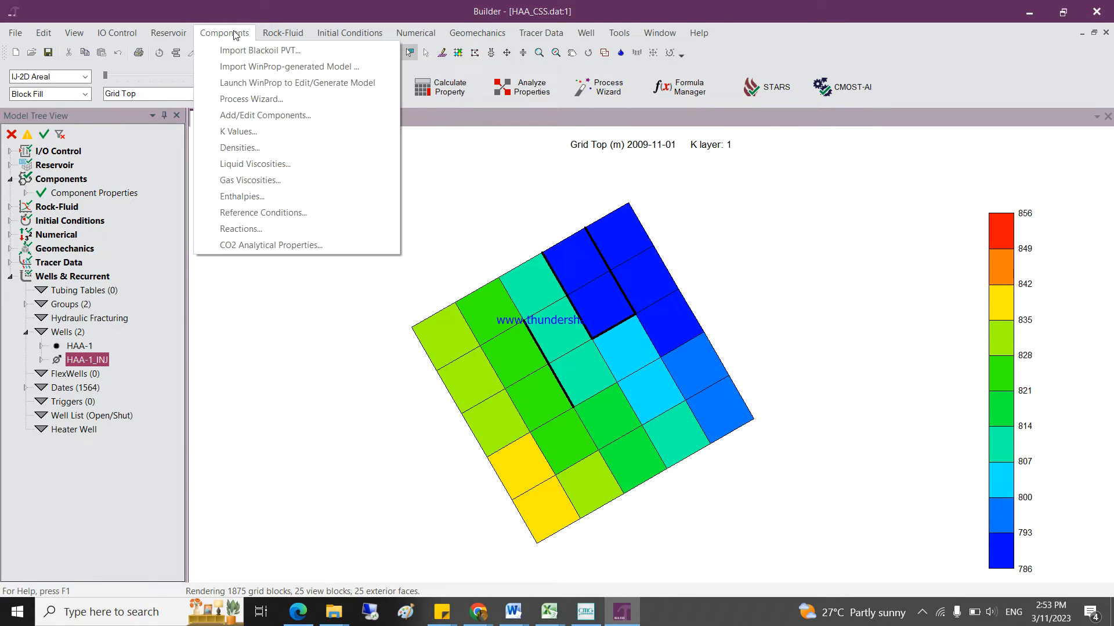
left_click(279, 115)
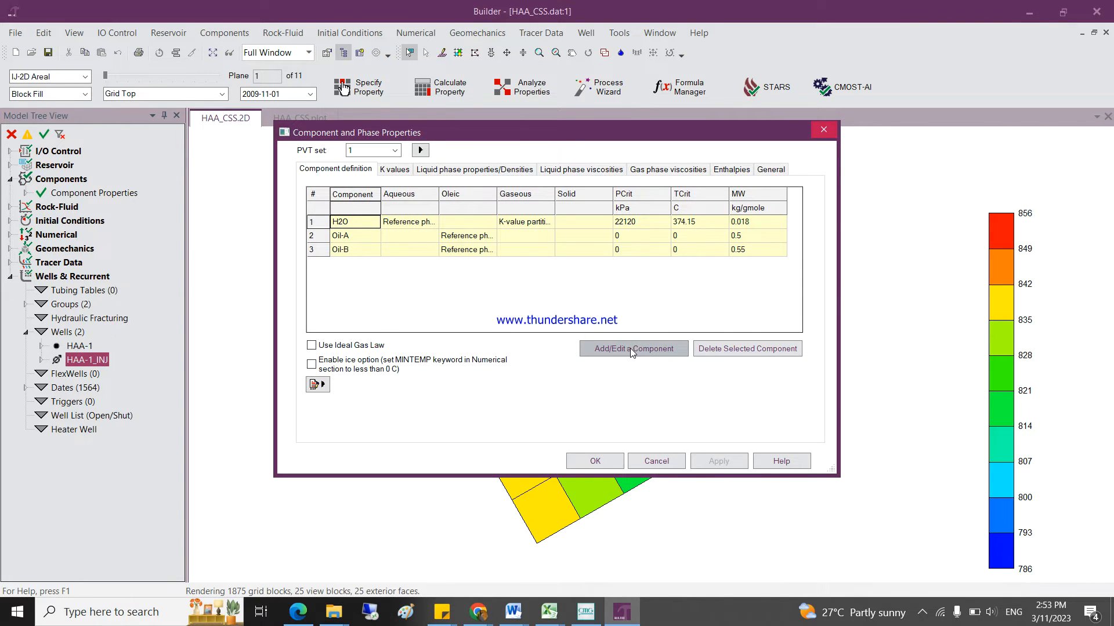
left_click(631, 350)
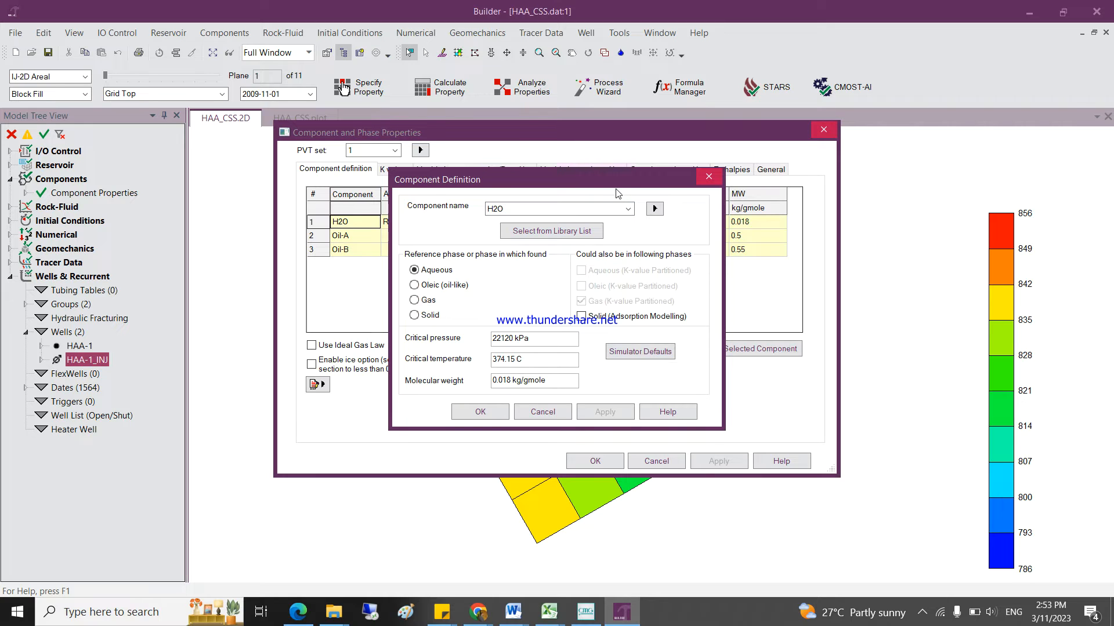
left_click_drag(612, 185, 591, 197)
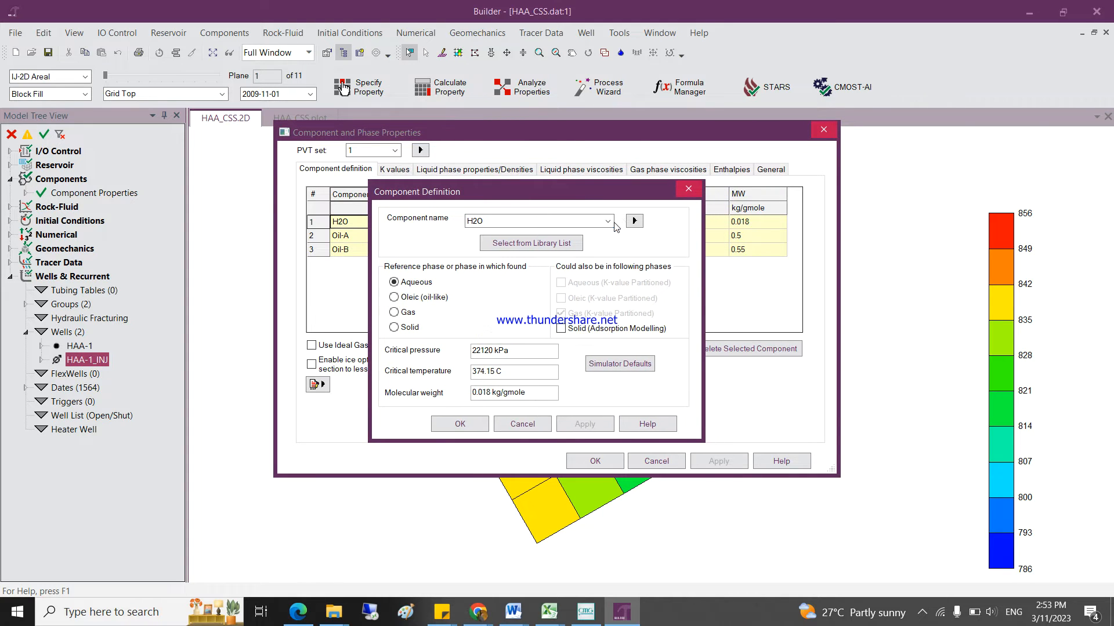
left_click(529, 244)
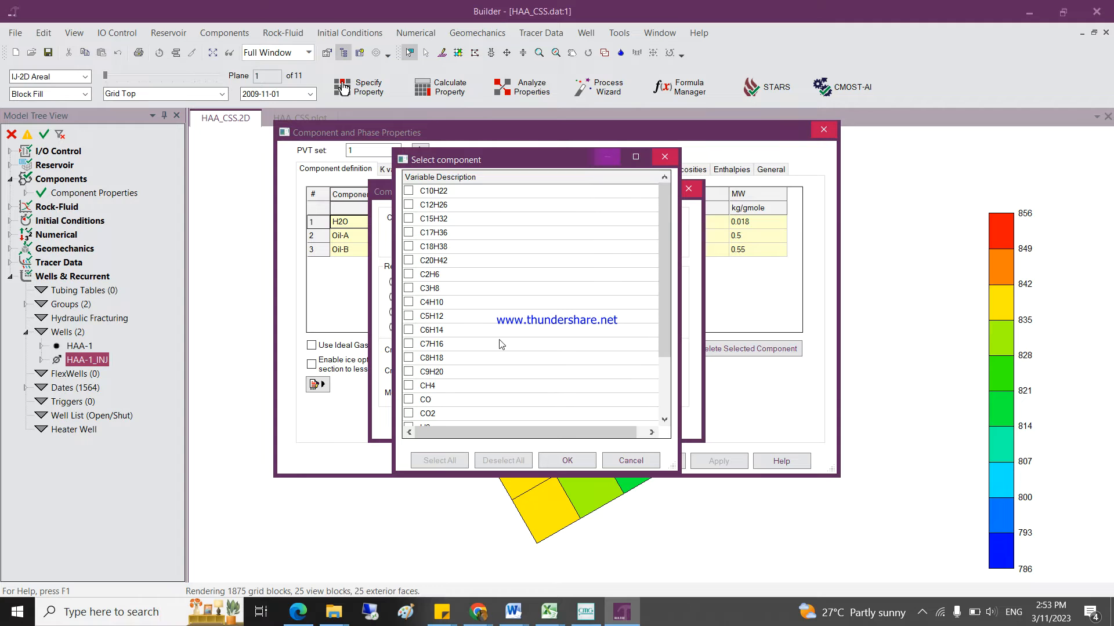
left_click(411, 414)
left_click(411, 414)
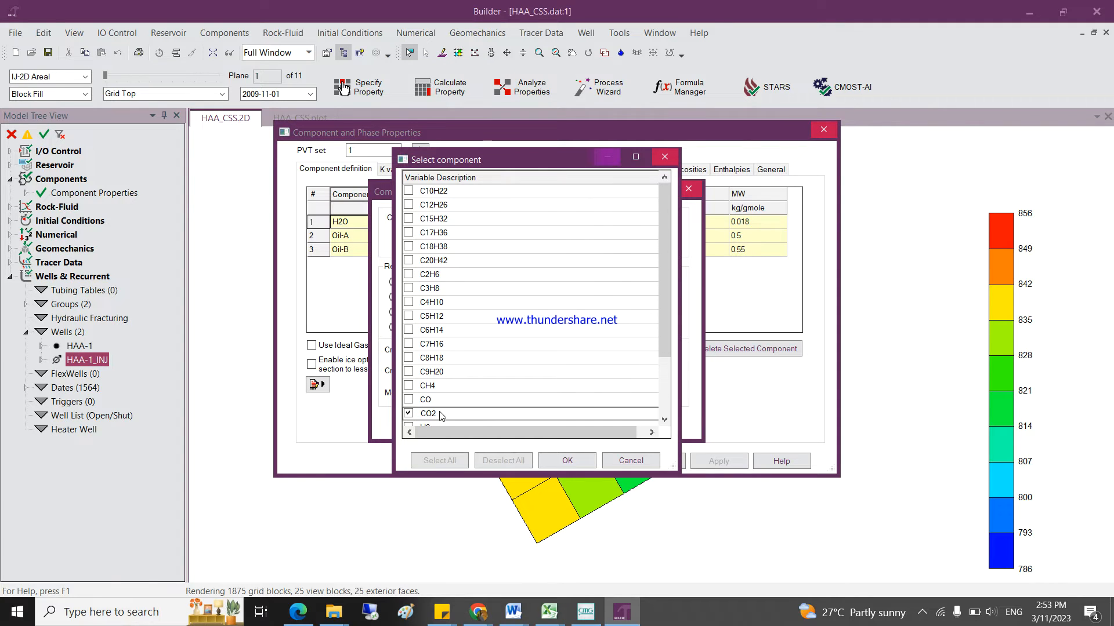
left_click(564, 464)
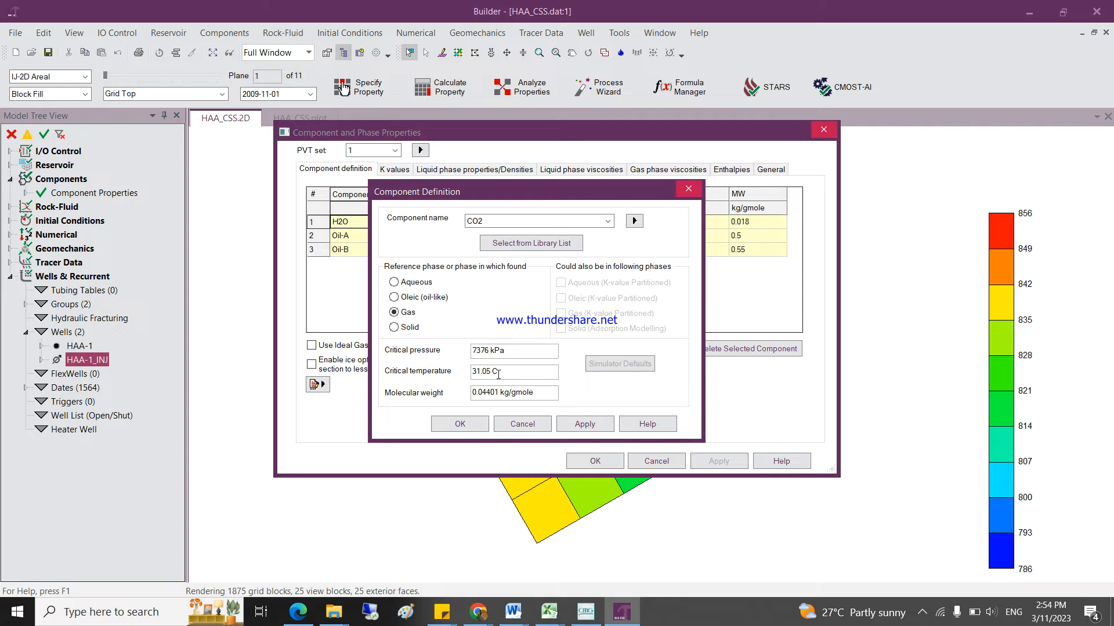
Step: Add the CO2 component with its library properties, dismissing the CO2-in-oil property generation and declining to overwrite CO2_Properties.txt
left_click(590, 425)
left_click(447, 429)
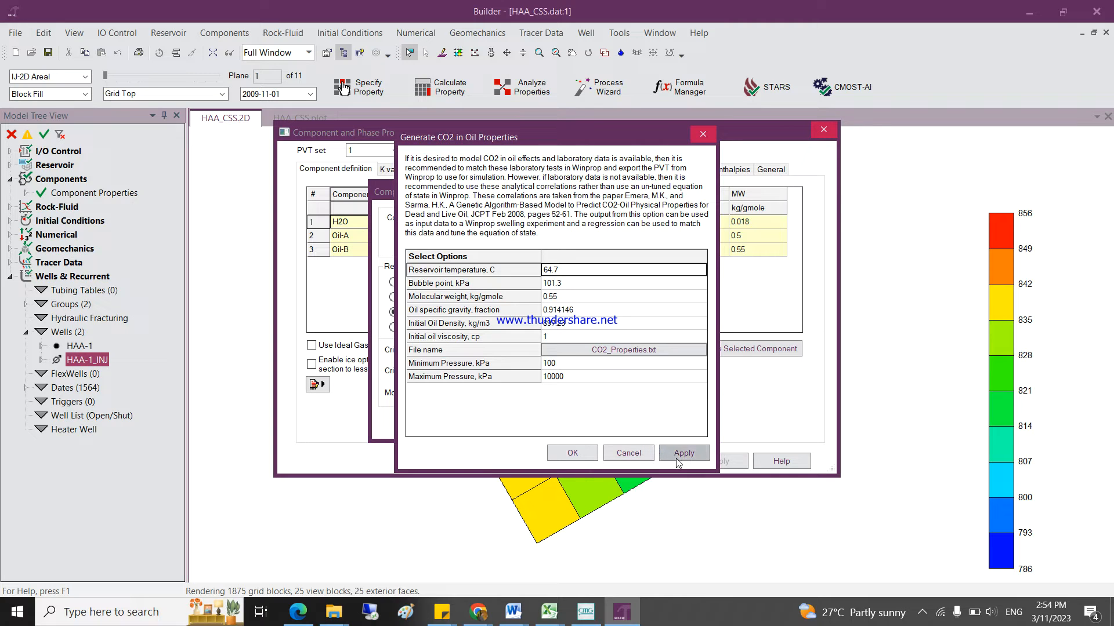
left_click(566, 454)
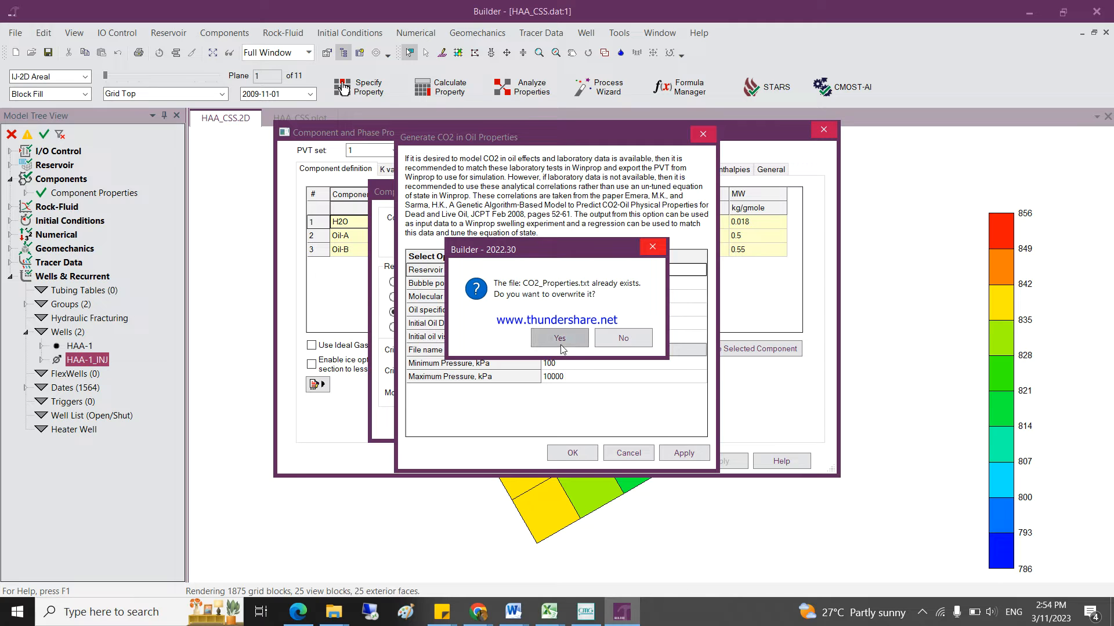
left_click(617, 338)
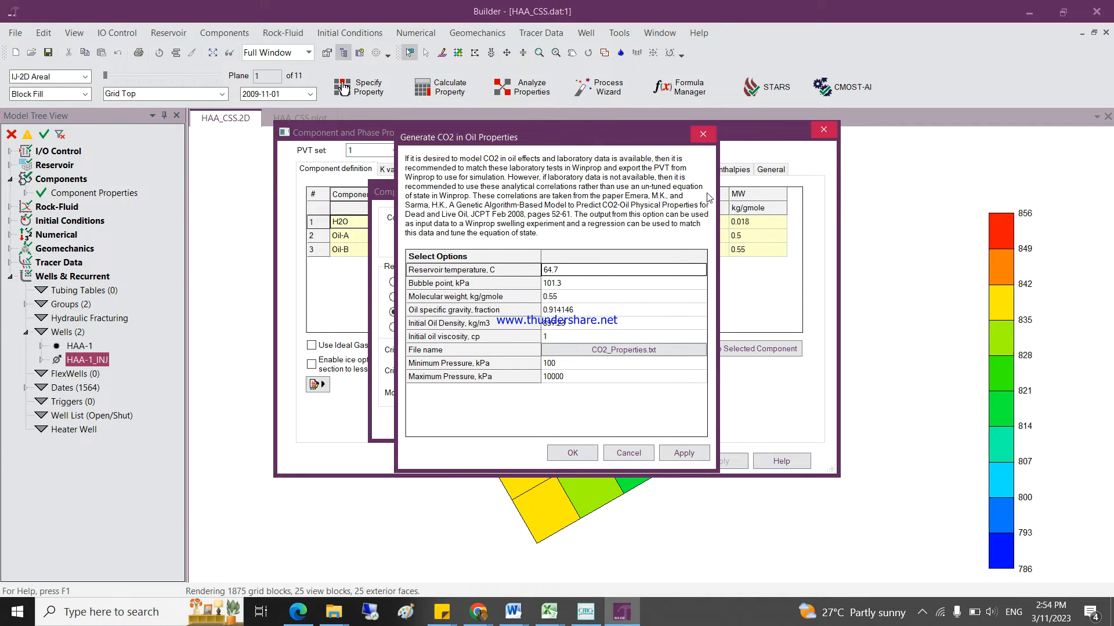
left_click(702, 134)
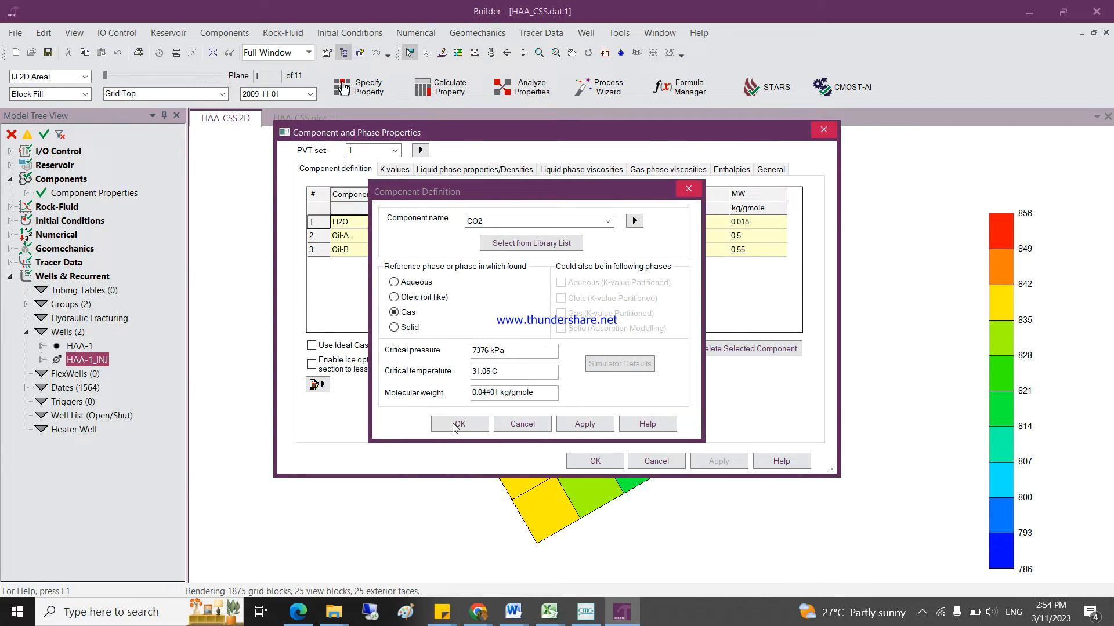
left_click(468, 426)
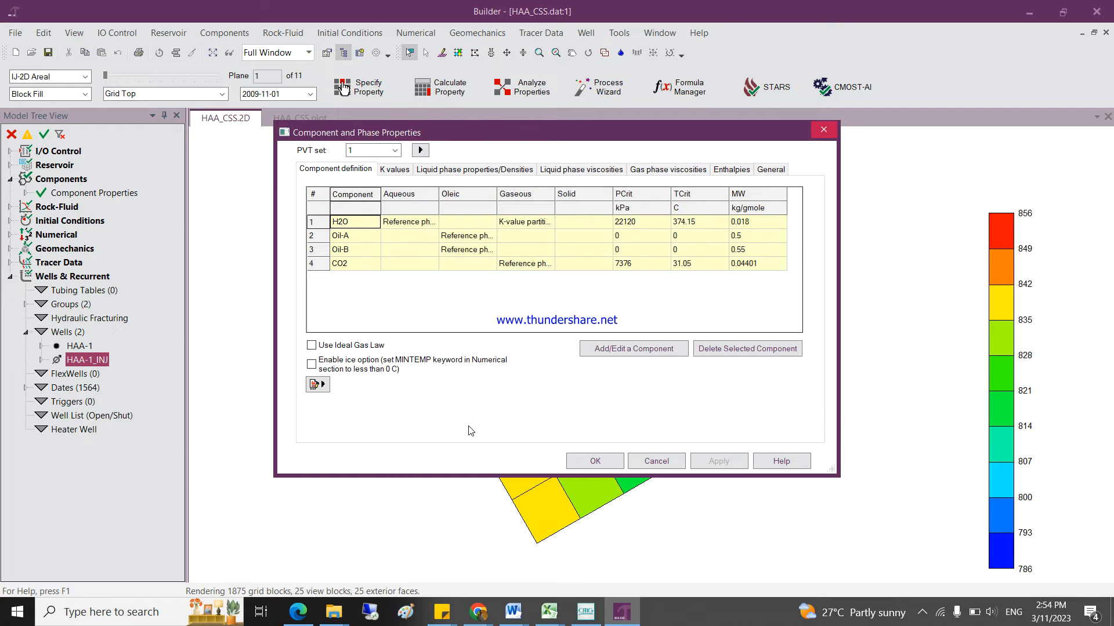
Step: Examine the CO2 row of the component table from name to molecular weight and accept the component definitions
left_click(346, 265)
key("Right")
key("Right")
key("Right")
key("Right")
key("Right")
key("Right")
key("Right")
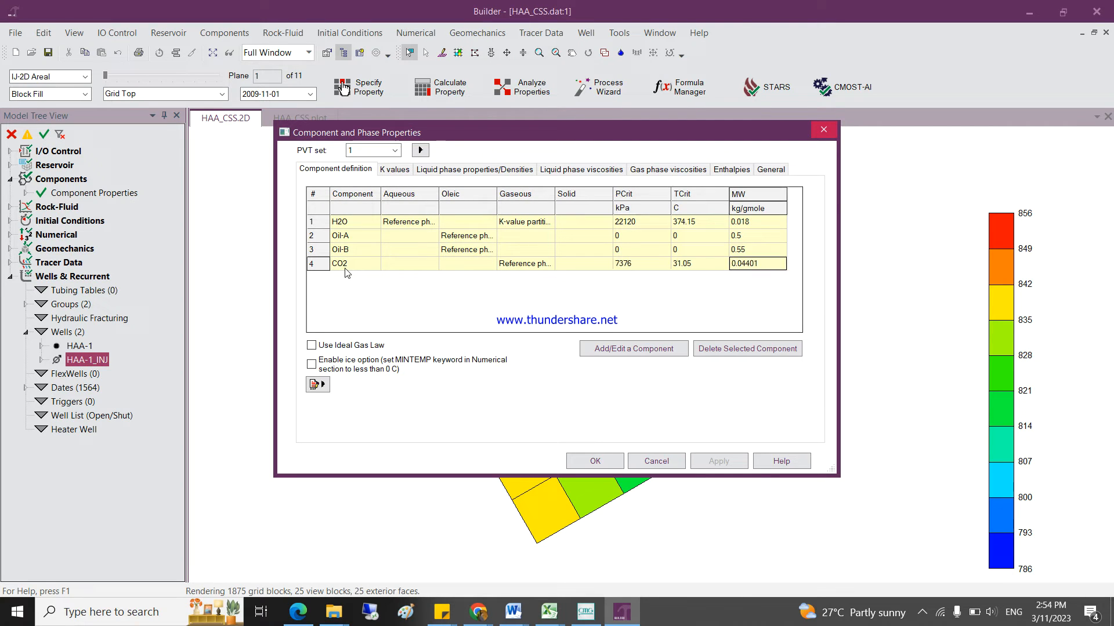
key("Left")
key("Left")
key("Left")
key("Left")
key("Left")
key("Left")
key("Left")
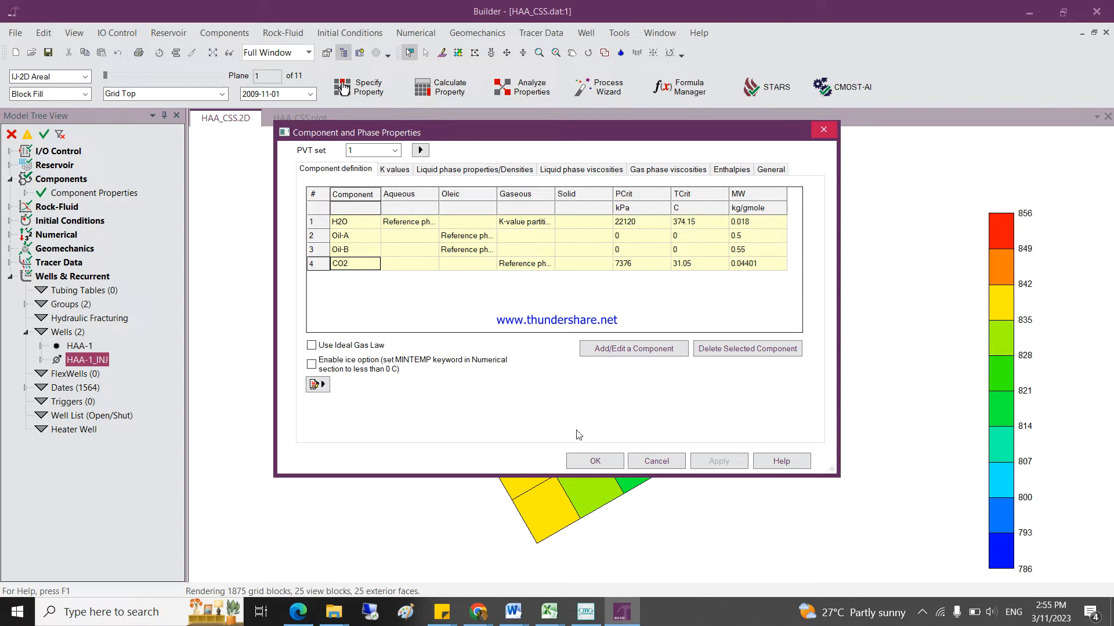
left_click(595, 461)
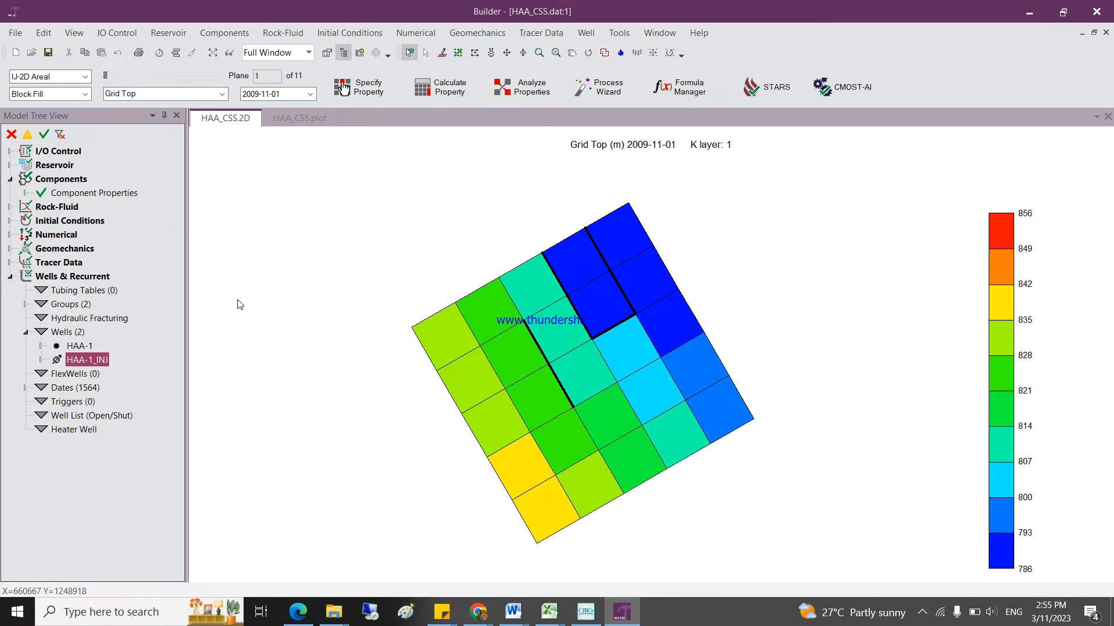
Step: Start the Process Wizard and choose the "Alkali, surfactant, foam, and/or polymer injection" process
left_click(233, 34)
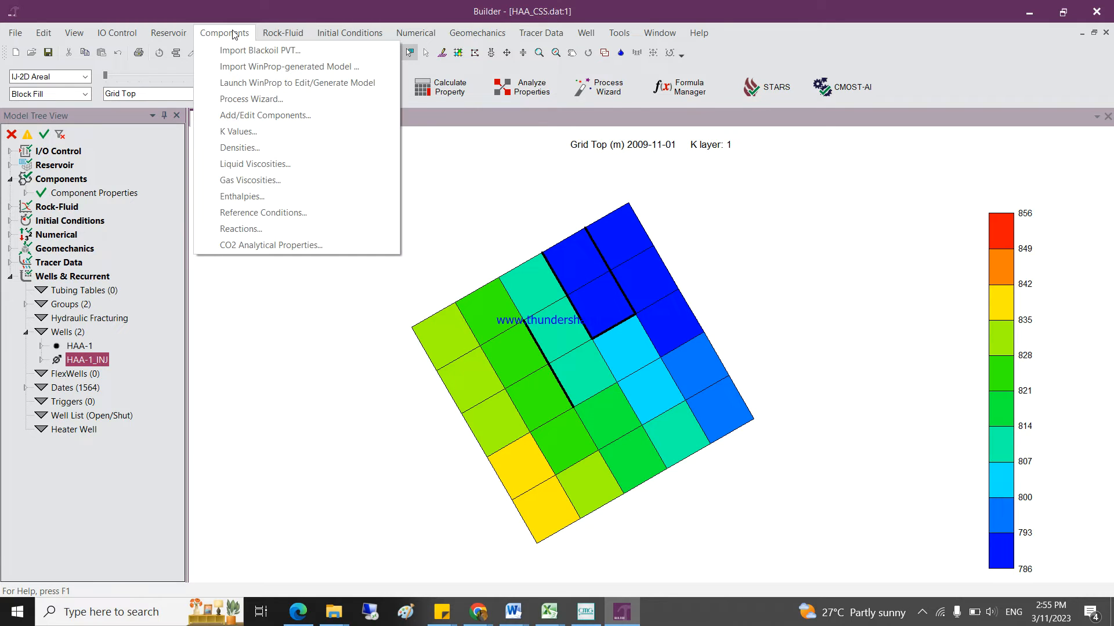
left_click(255, 101)
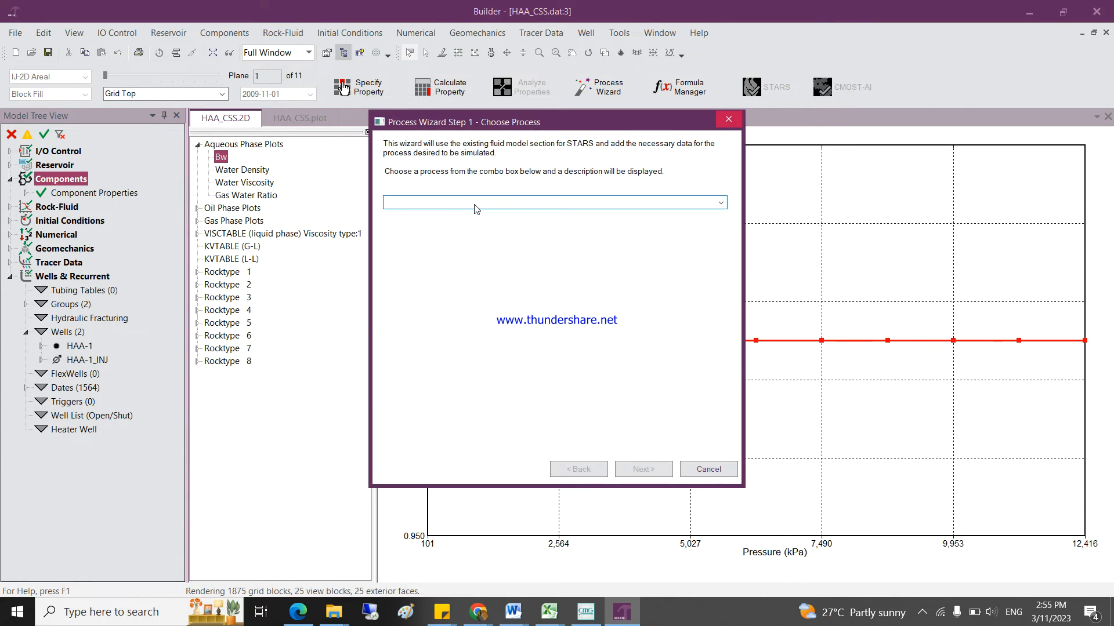
left_click(719, 205)
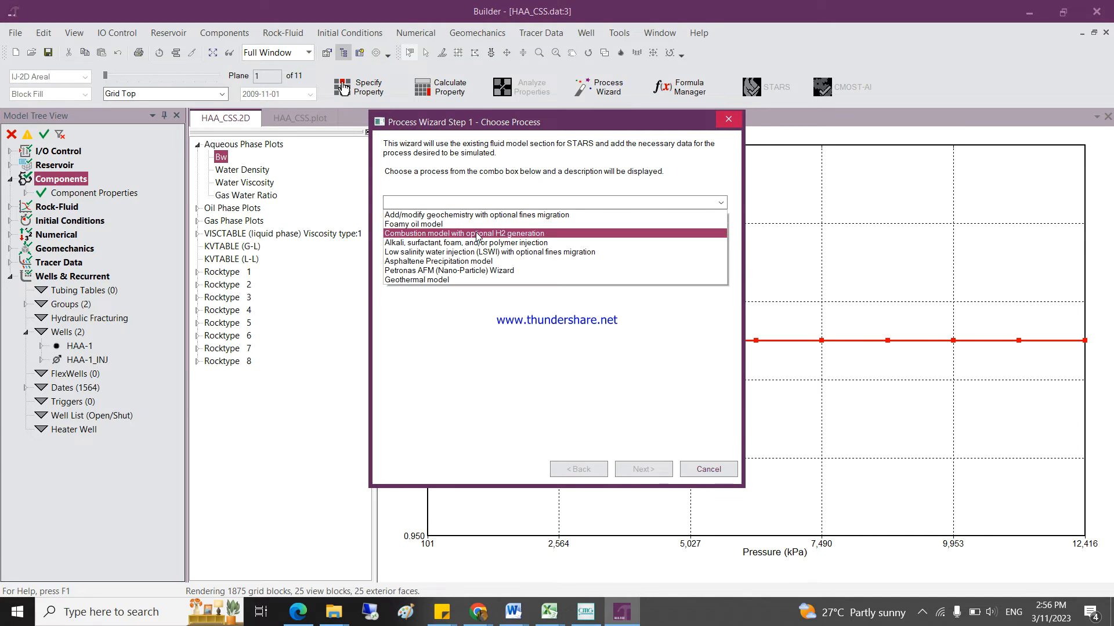
left_click(422, 244)
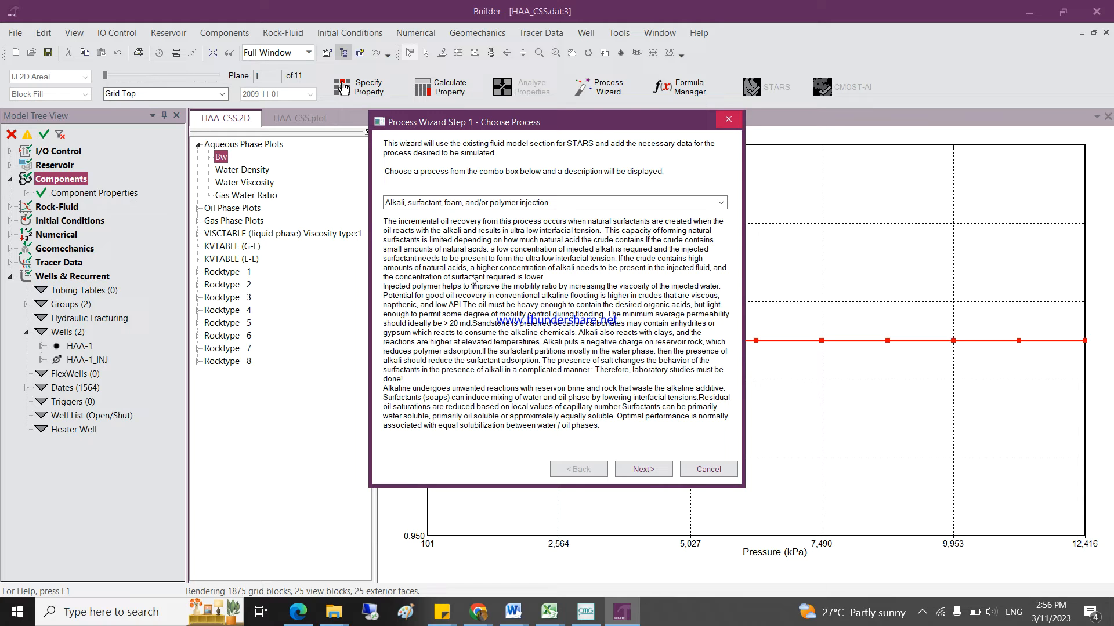
left_click(645, 467)
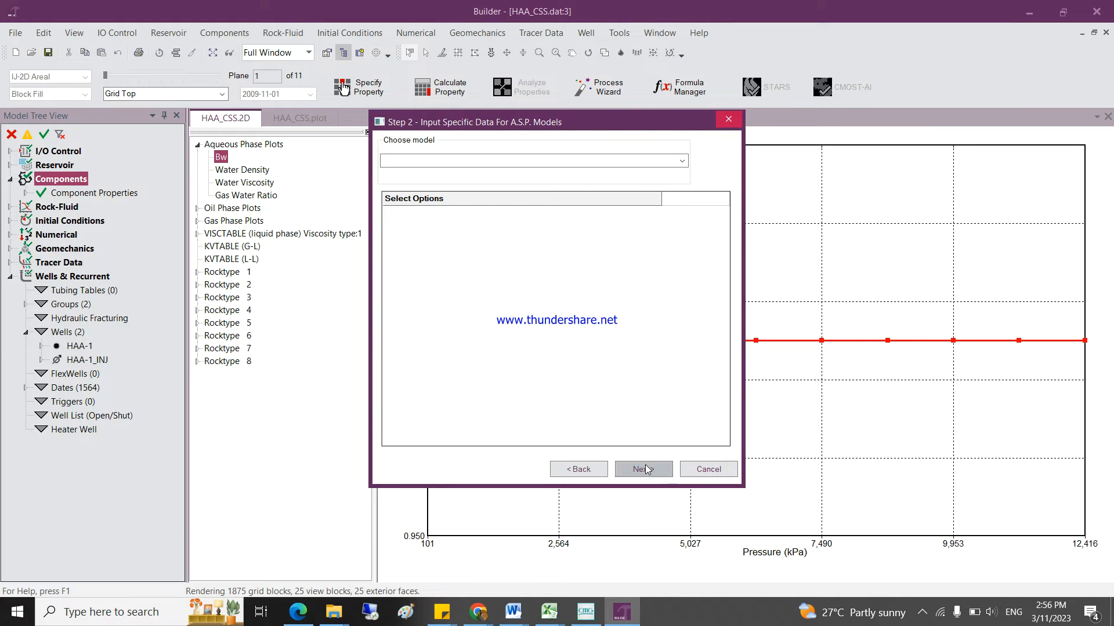
Step: Choose the "Polymer flood (add 1 components)" model for the process
left_click(624, 160)
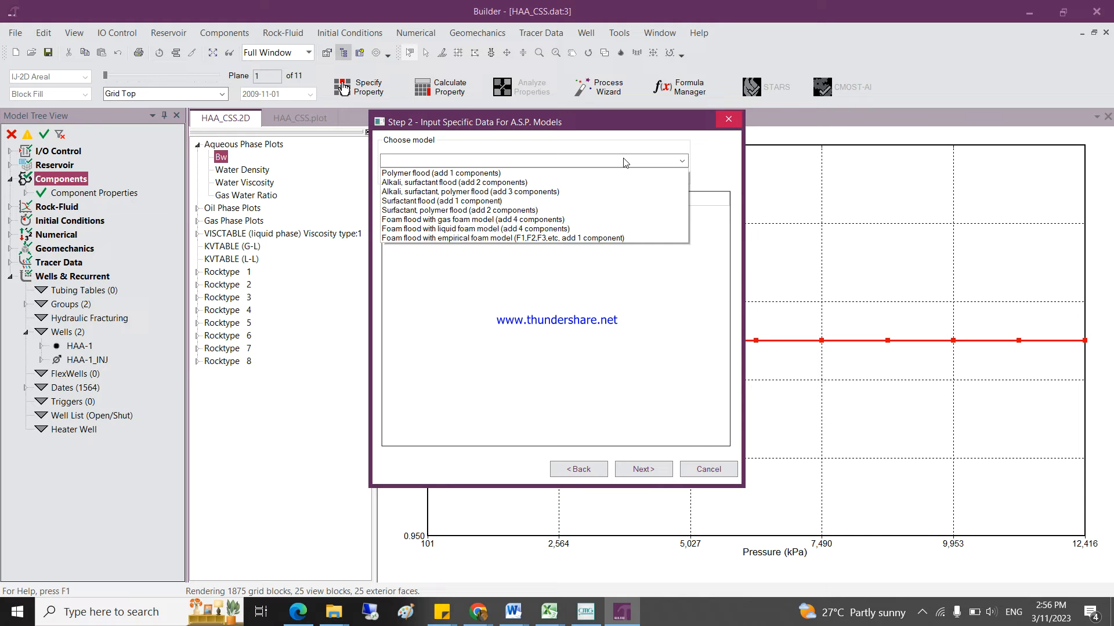
left_click(419, 183)
left_click(450, 165)
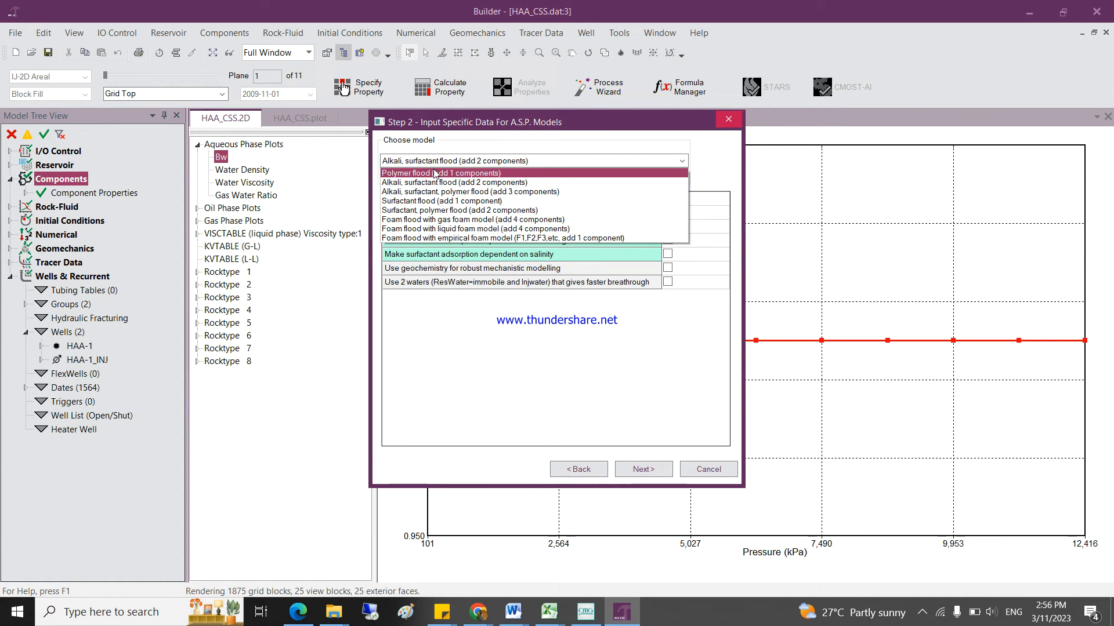
left_click(435, 171)
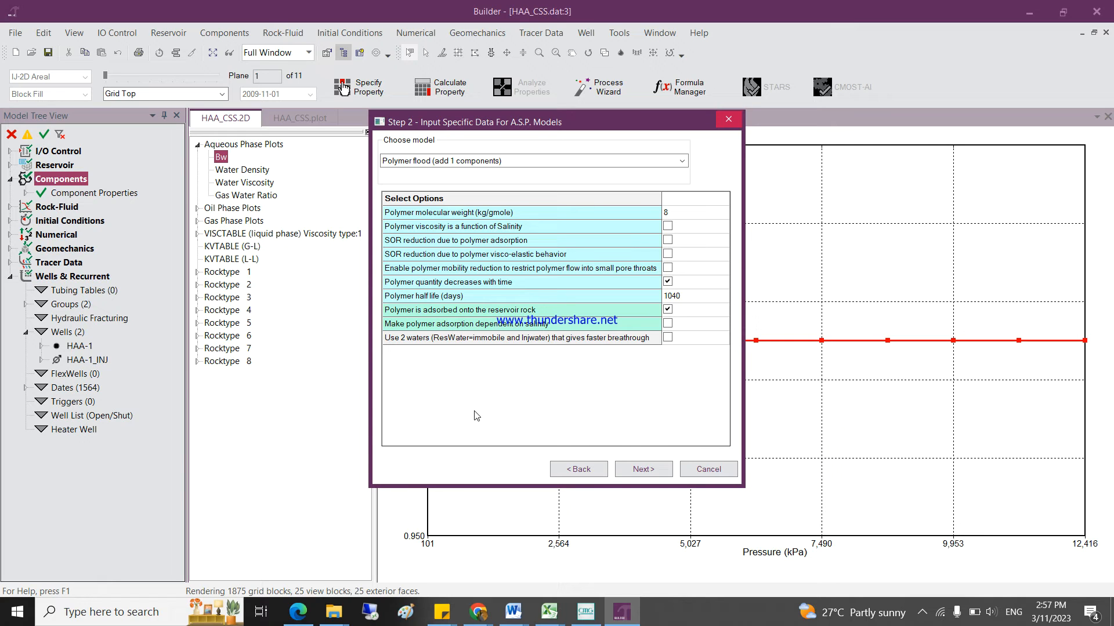
Step: Accept the default polymer flood options and the new Polymer component, and select the polymer concentration and viscosity table
left_click(634, 469)
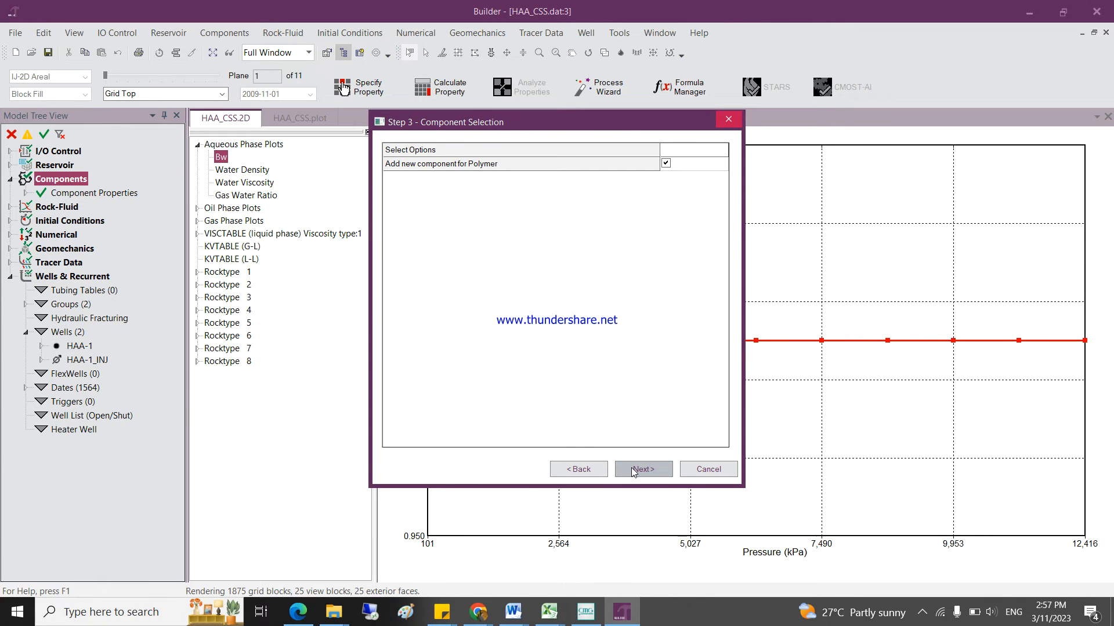
left_click(631, 469)
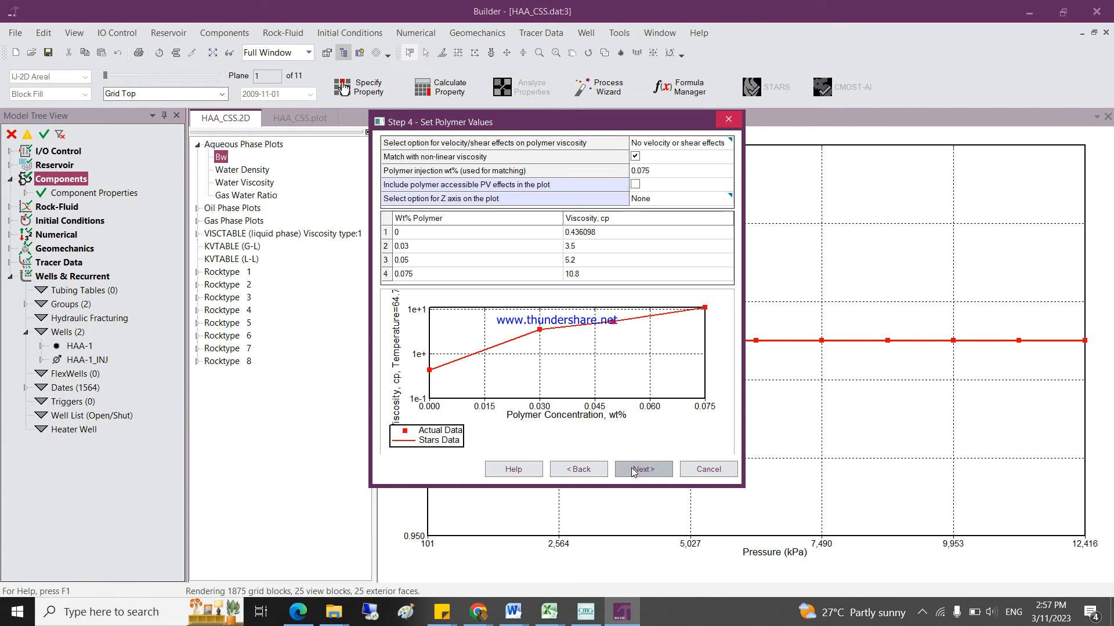
left_click_drag(422, 230, 635, 267)
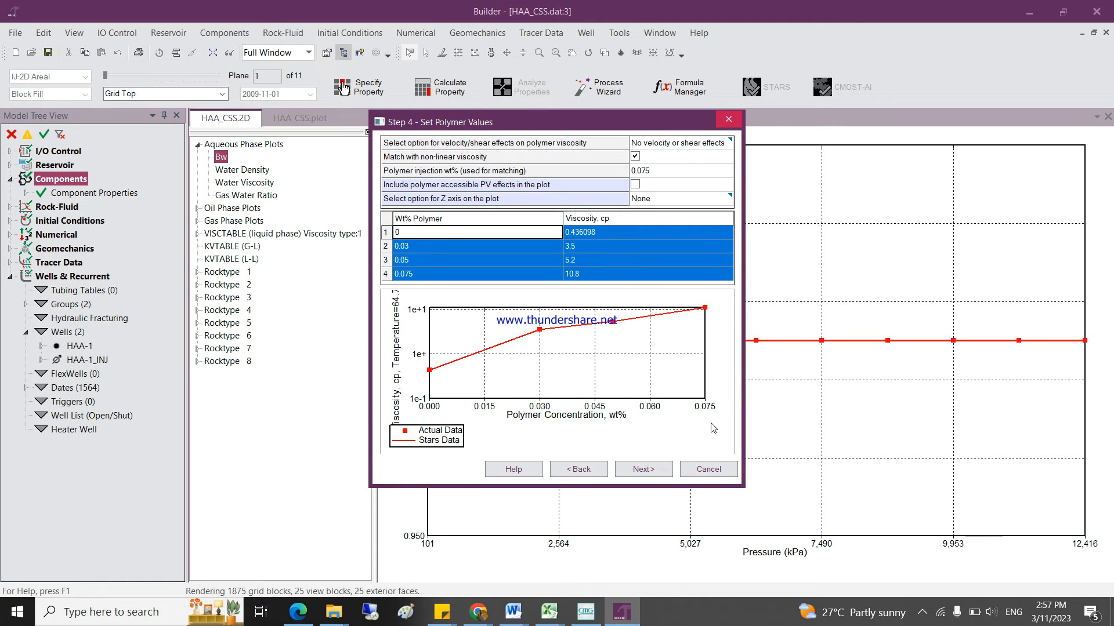
Step: Accept the polymer viscosity table and the adsorption values, keeping Sandstone as the rock type for the adsorption conversion
left_click(594, 264)
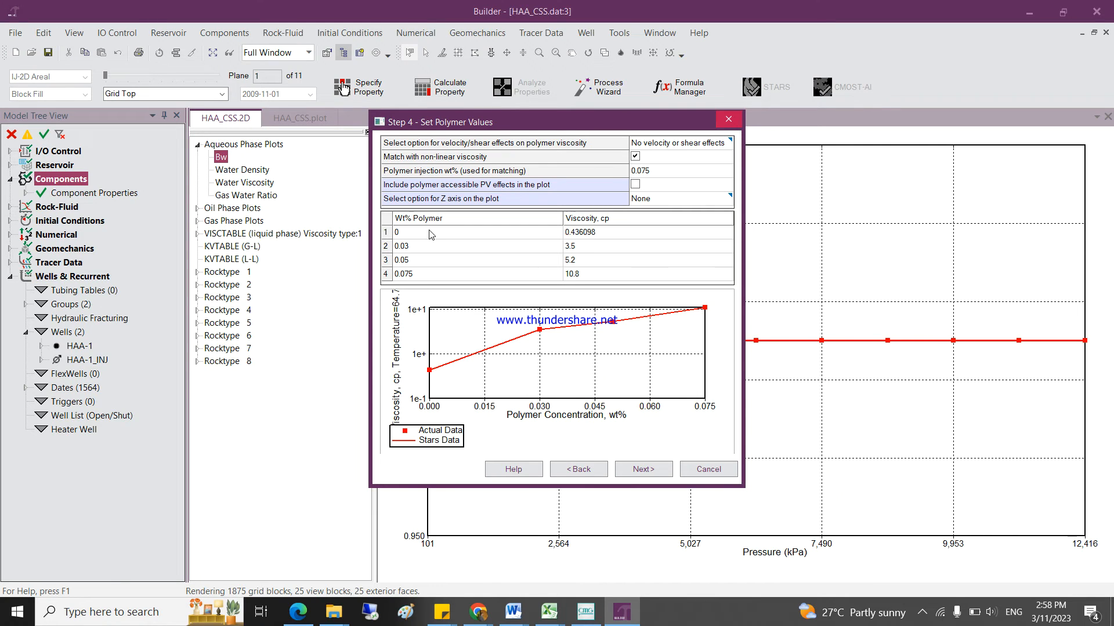
left_click(648, 468)
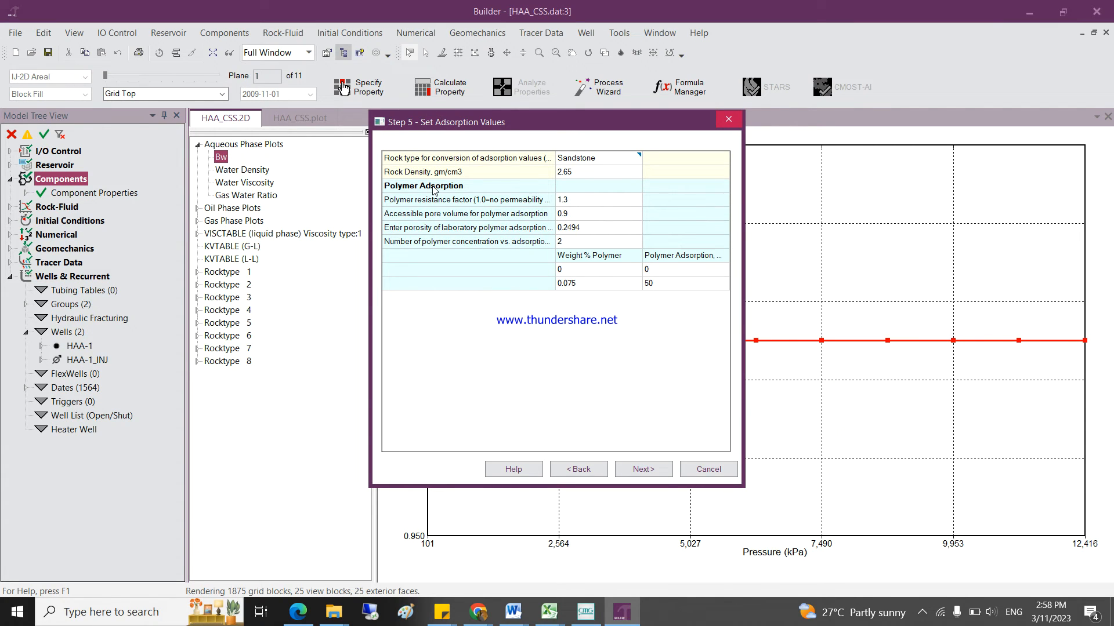
left_click(635, 159)
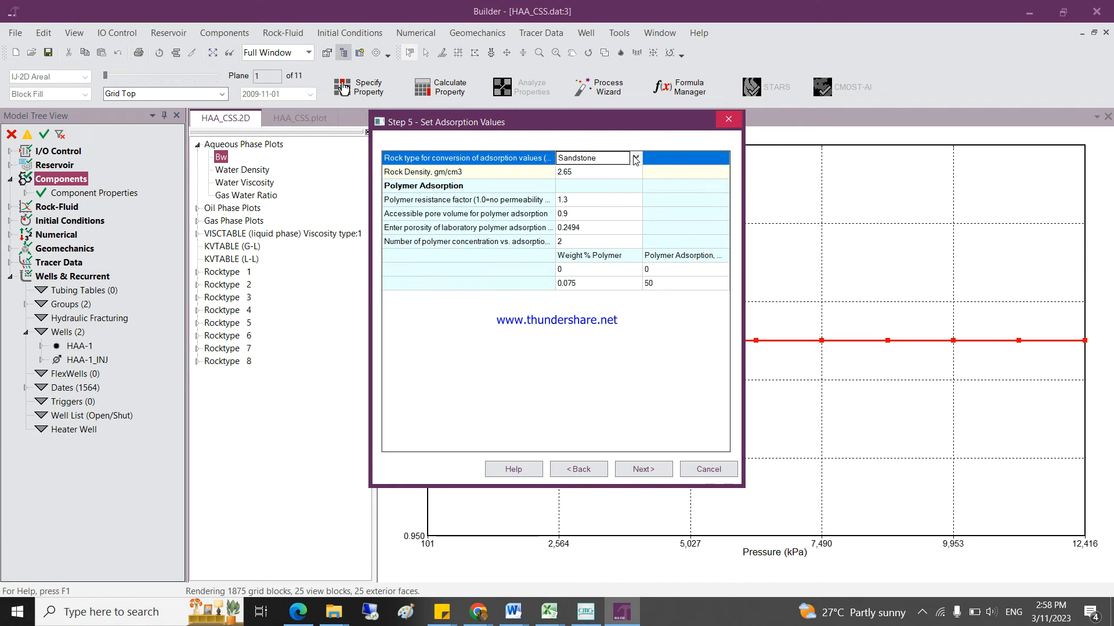
left_click(635, 159)
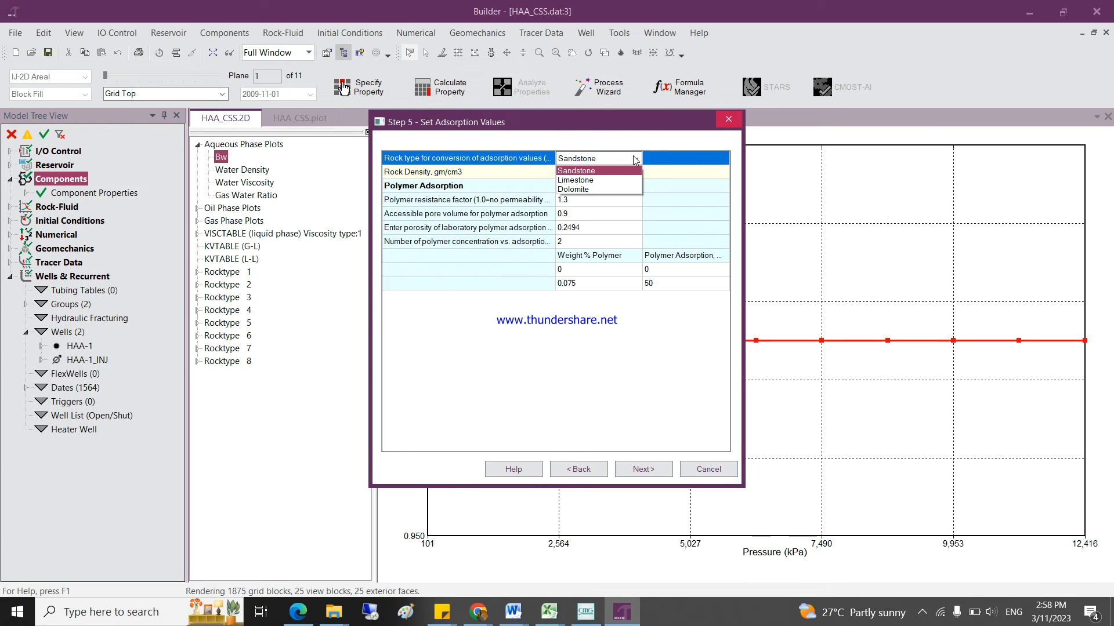
key("Escape")
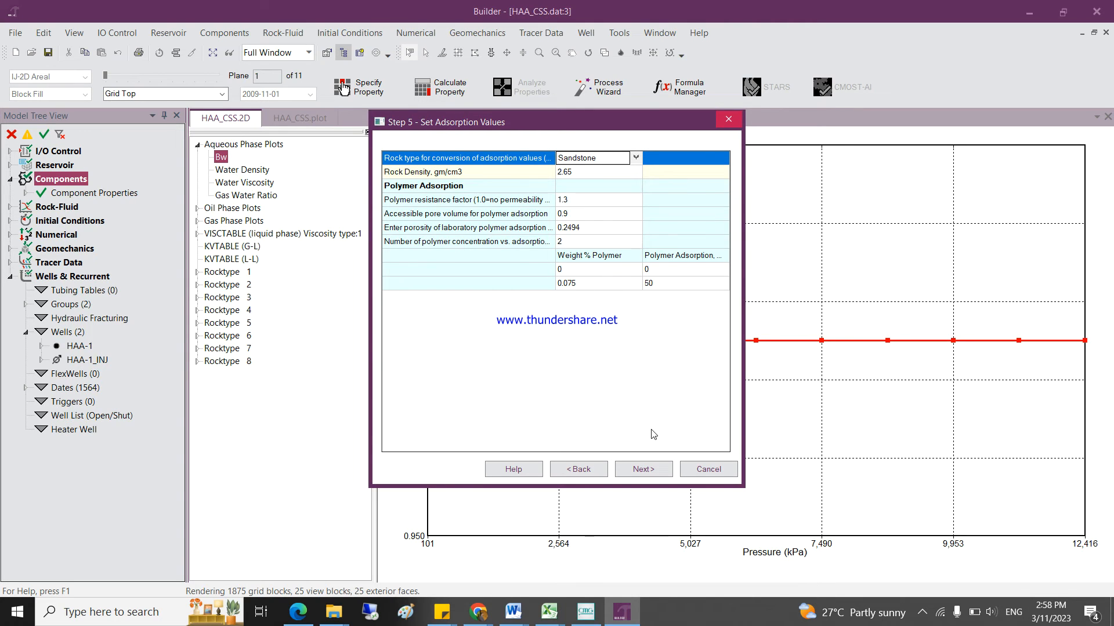
left_click(643, 471)
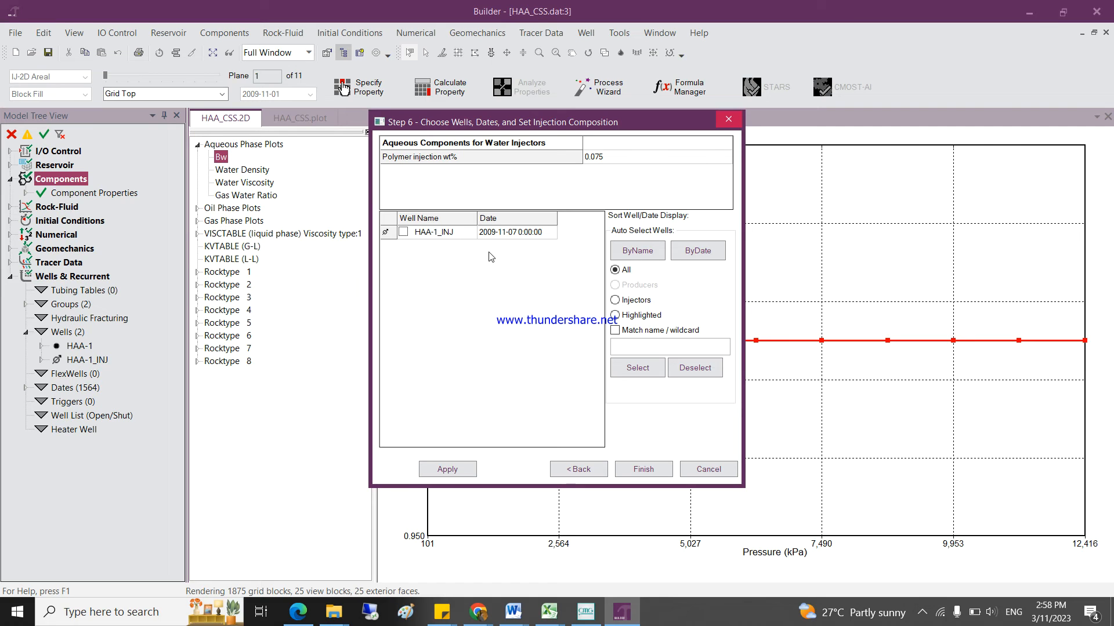
Step: Include well HAA-1_INJ at 2009-11-07 for the polymer injection composition, finish the wizard and acknowledge the well change report
left_click(403, 233)
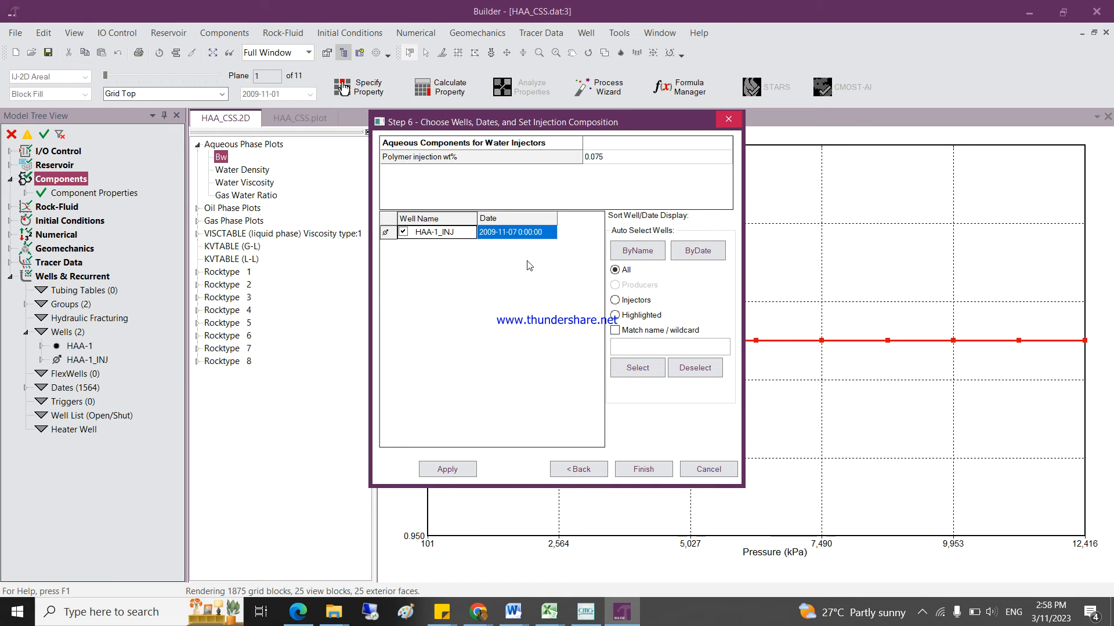
left_click(640, 467)
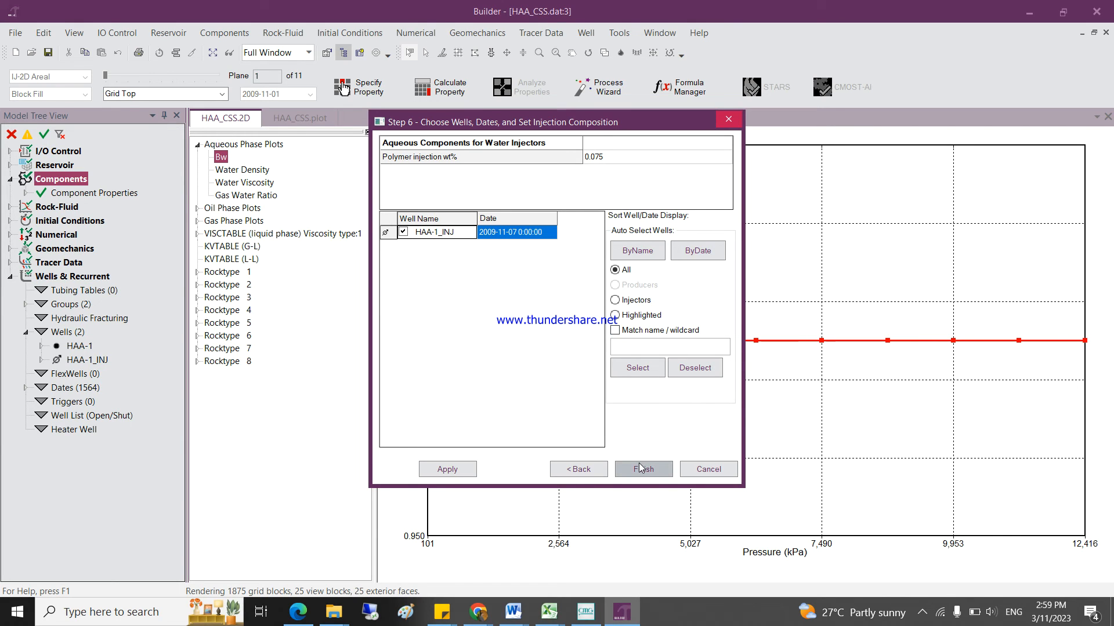
left_click(641, 467)
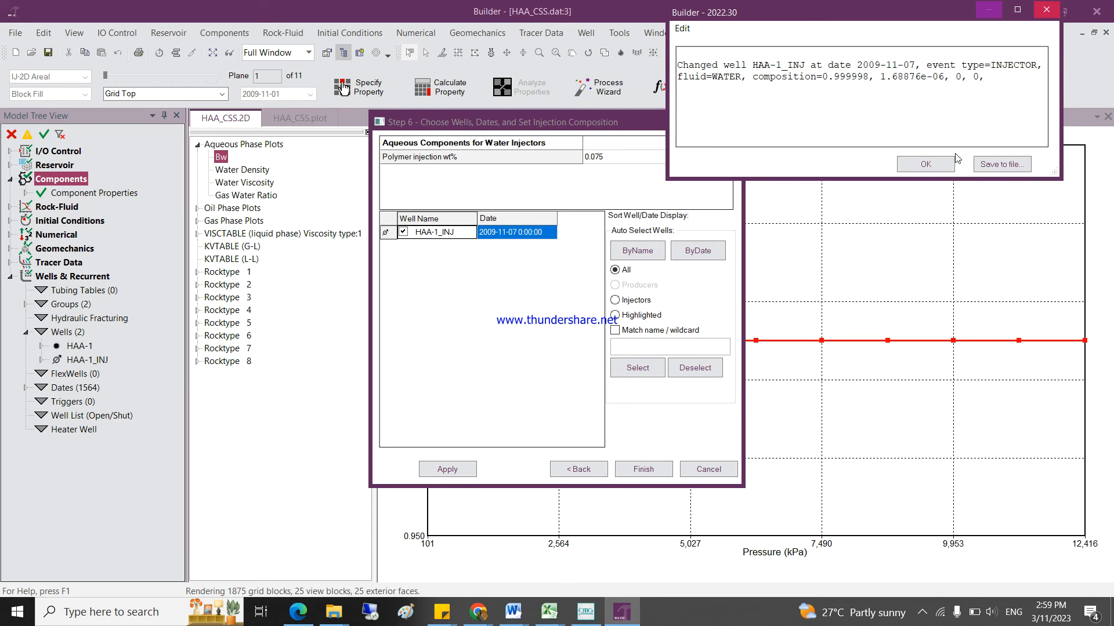
left_click(925, 161)
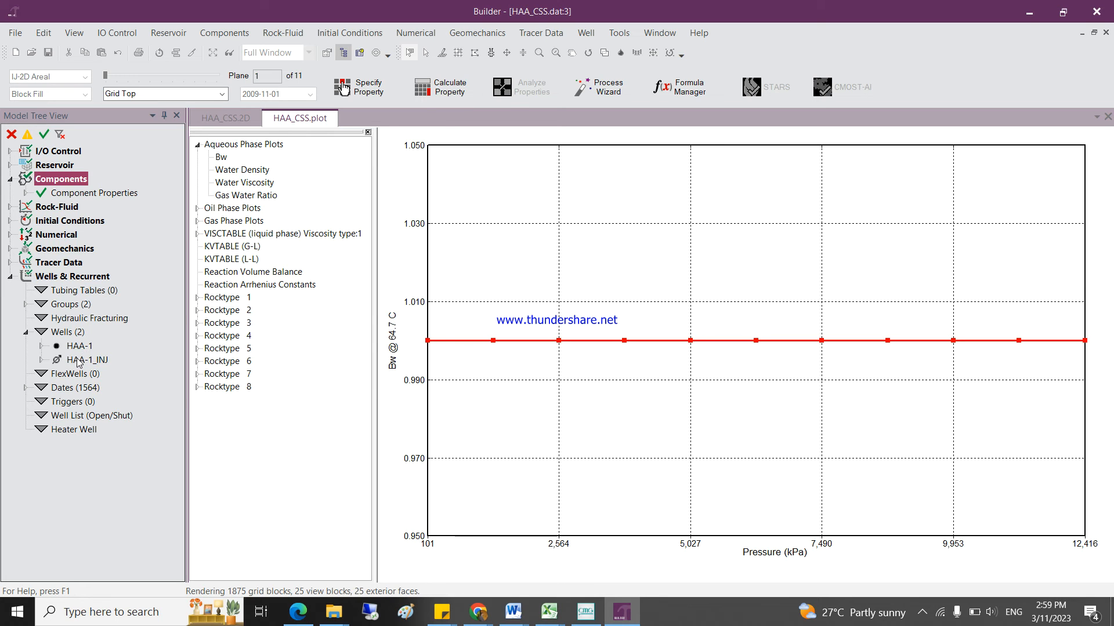
Step: Open the well events of HAA-1_INJ and examine the component mole fractions of its injected fluid on 2009-11-07
left_click(79, 361)
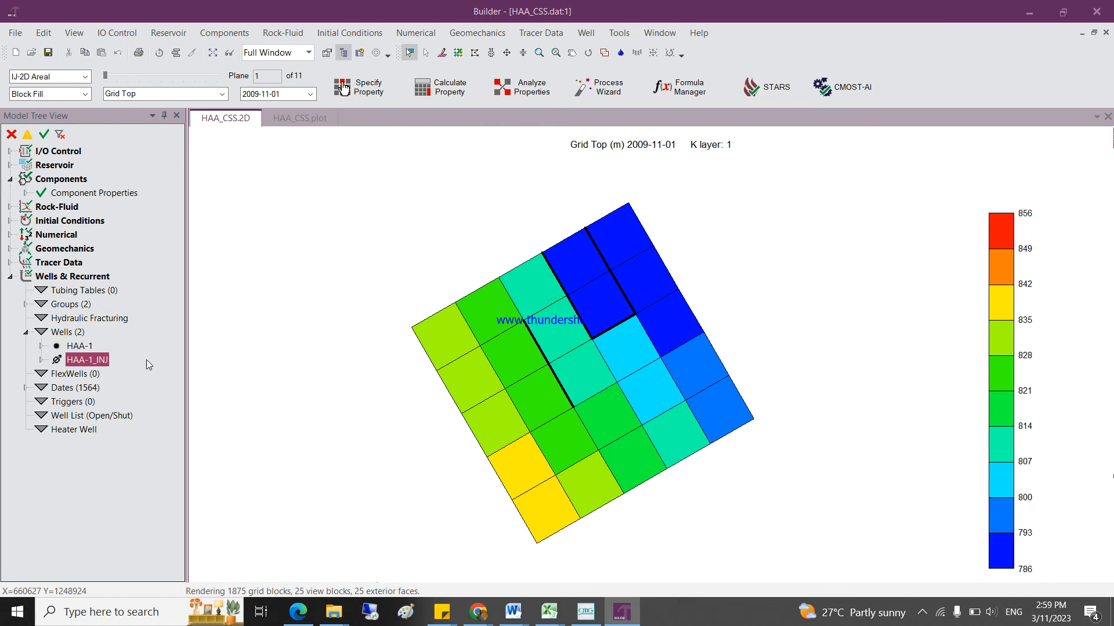
double_click(78, 361)
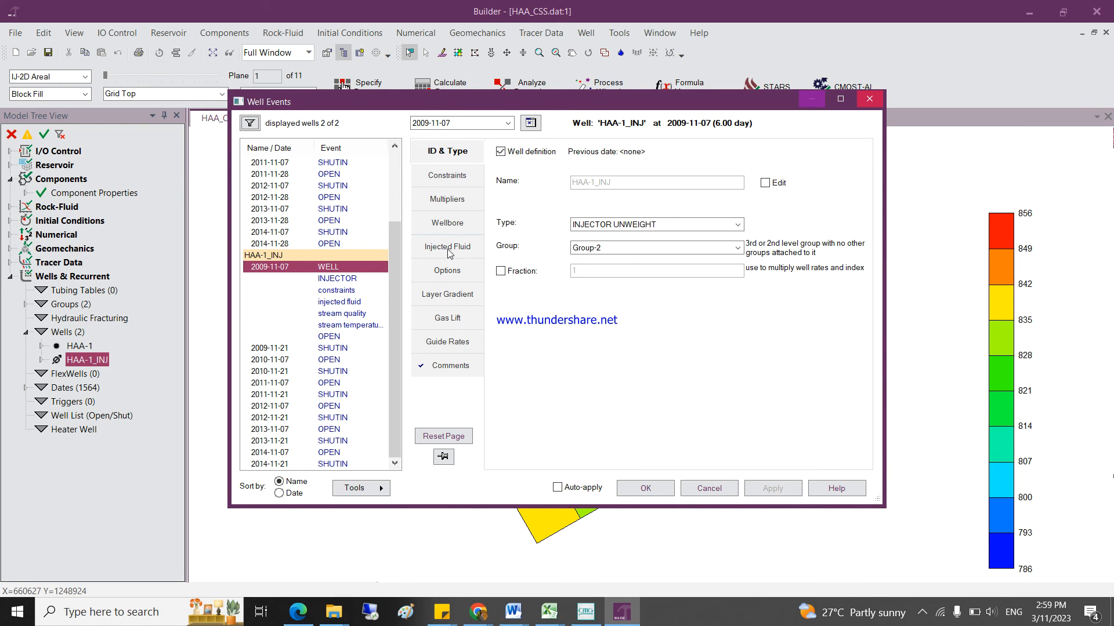
left_click(449, 249)
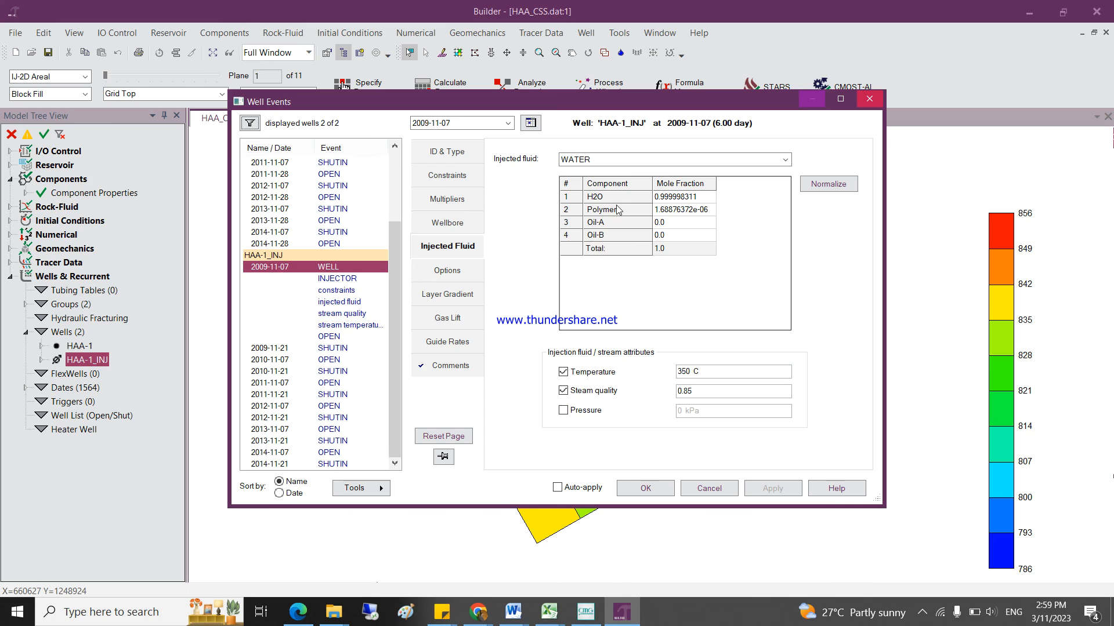
left_click(666, 215)
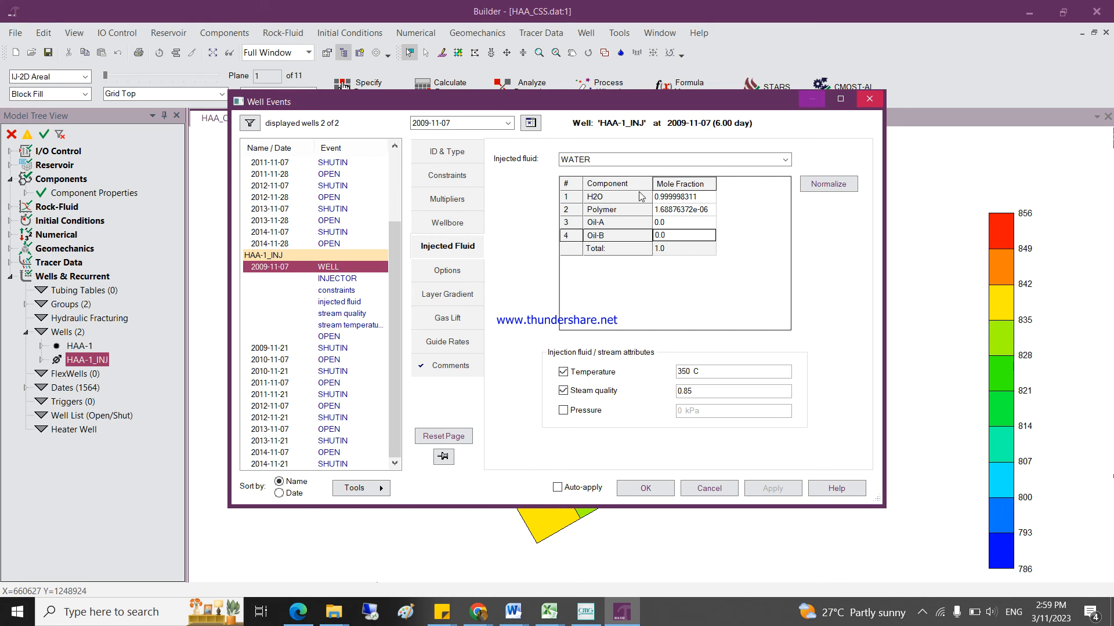
Step: Change the injected fluid of HAA-1_INJ to GAS and select the CO2 mole fraction for editing
left_click(620, 162)
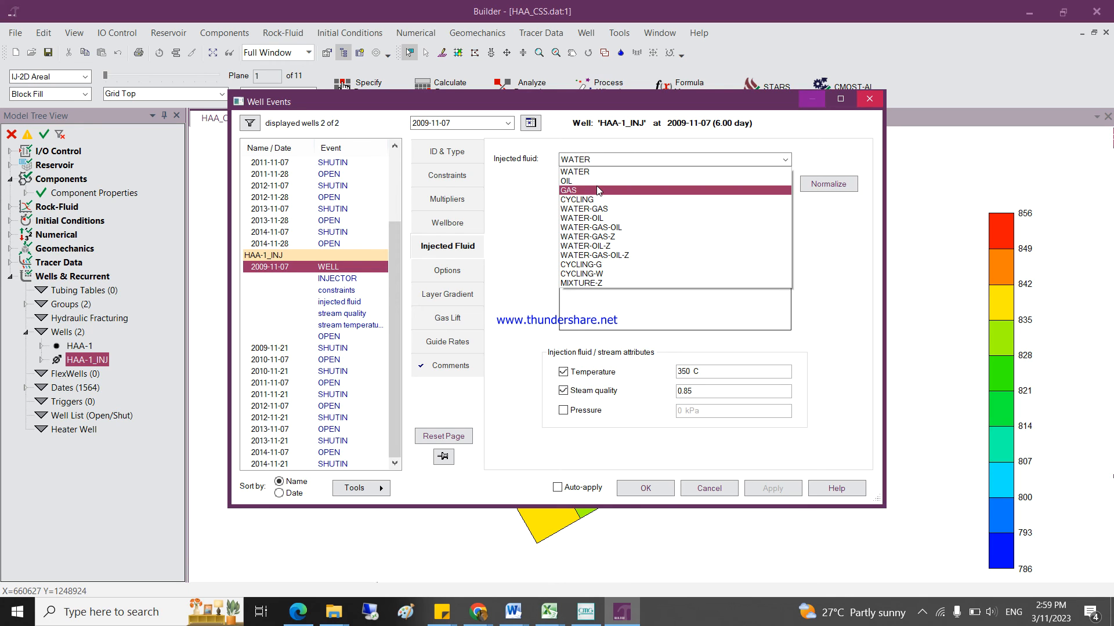
left_click(599, 191)
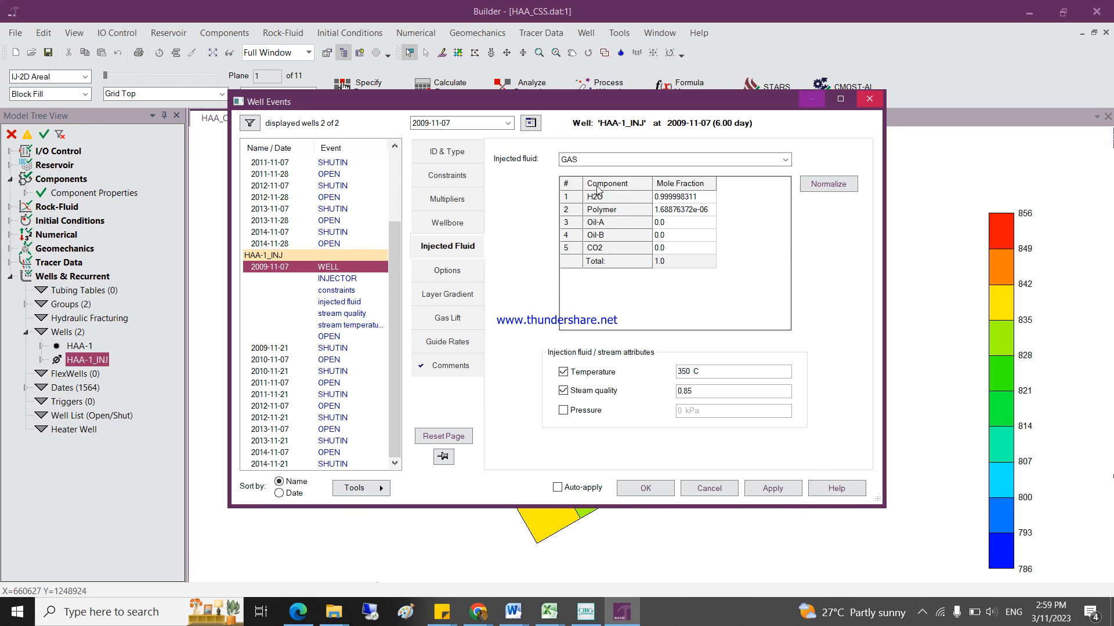
left_click(672, 250)
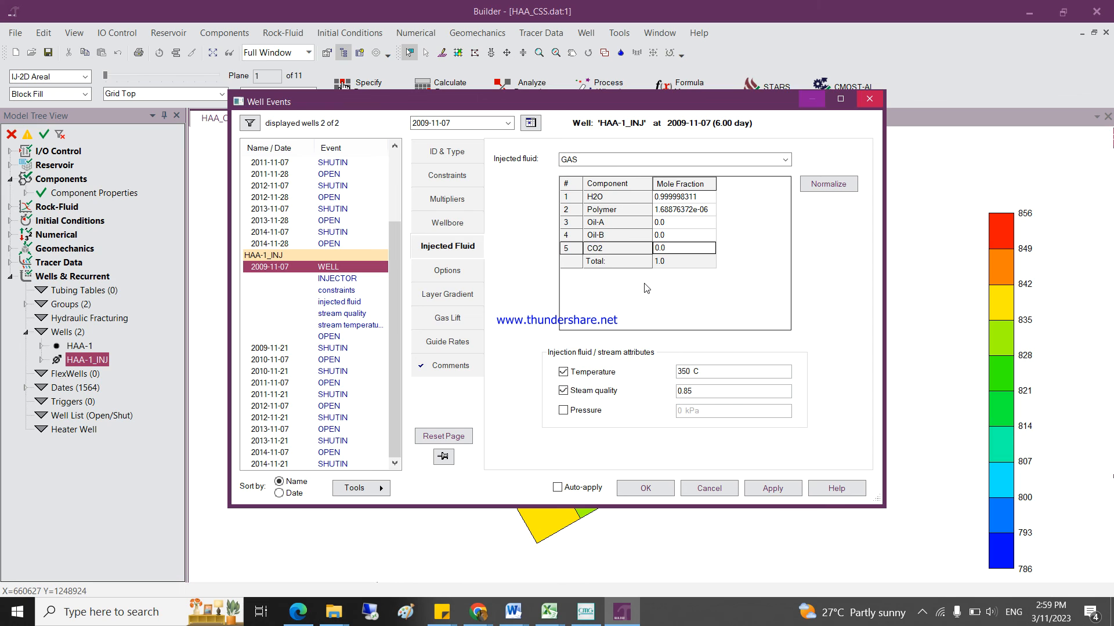